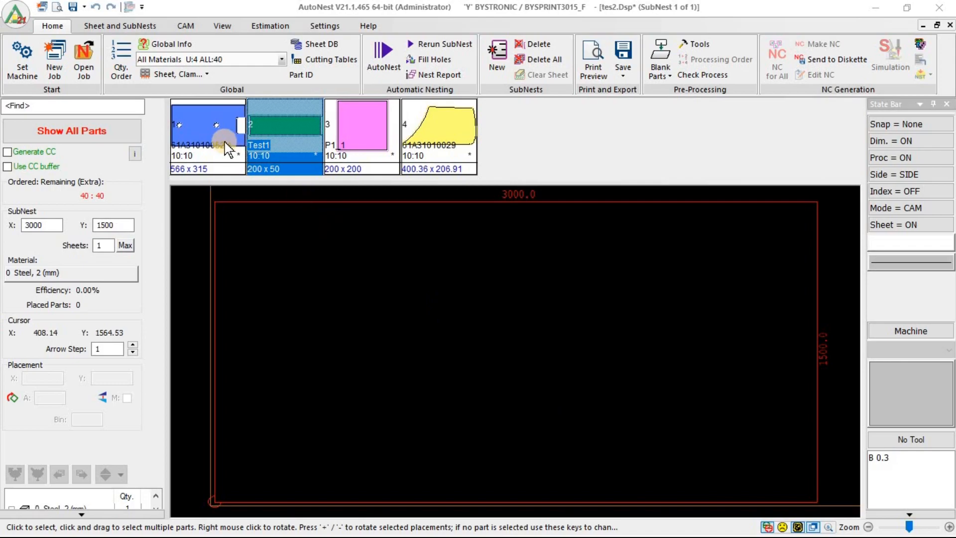
left_click(224, 144)
left_click(279, 143)
left_click(363, 145)
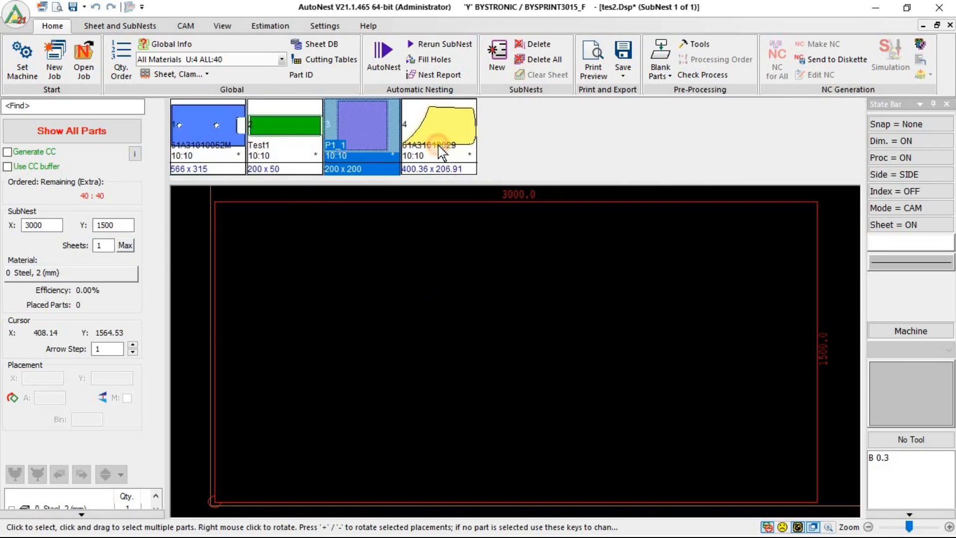
left_click(438, 148)
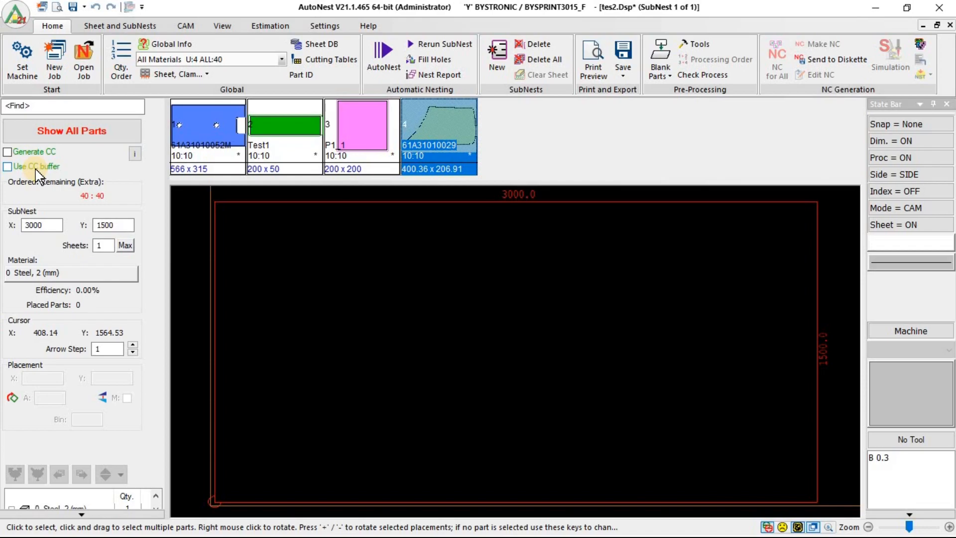
- Turn on Generate CC and apply the technology-table common cuts buffer to the selected parts 61A31010052M and Test1 only
left_click(8, 152)
left_click(213, 146)
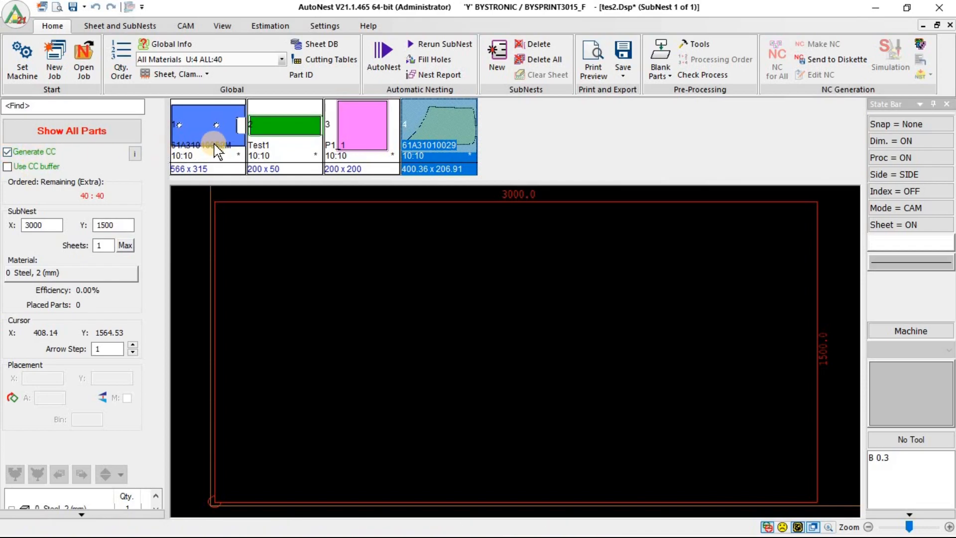
left_click(274, 143)
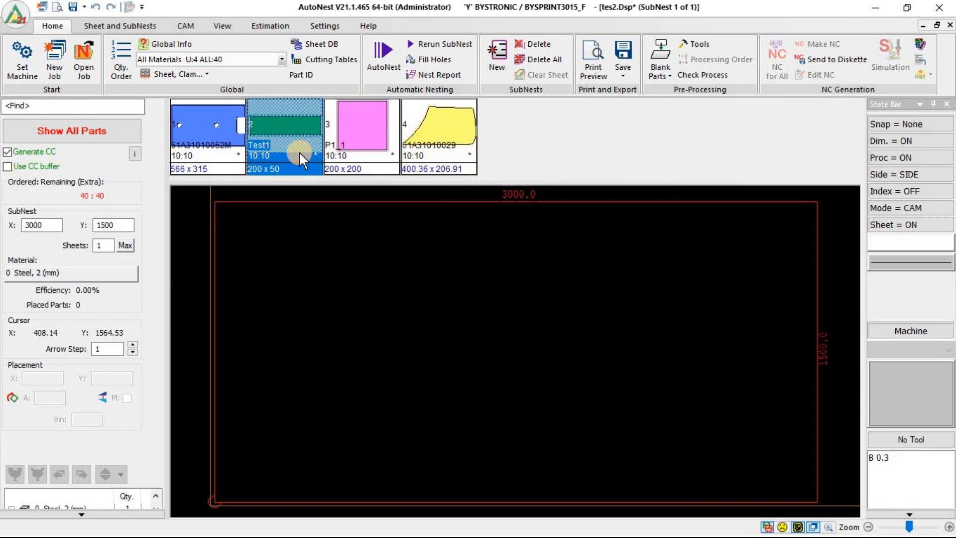
left_click(211, 142)
left_click(277, 136, "ctrl")
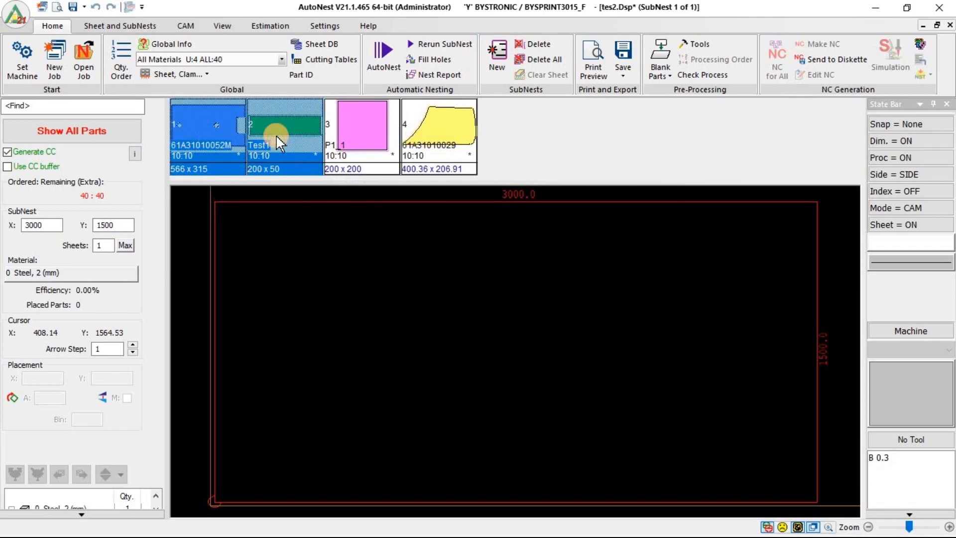
right_click(276, 135)
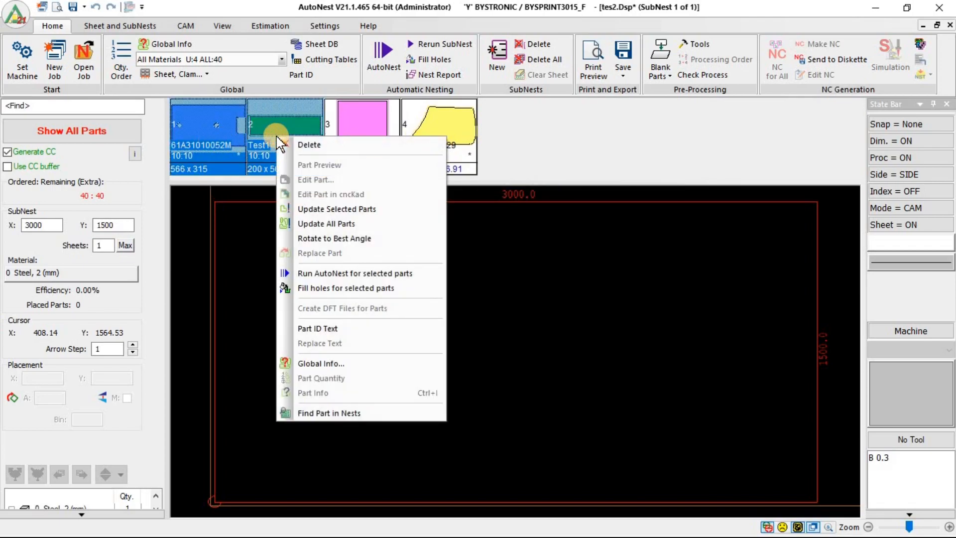
left_click(325, 348)
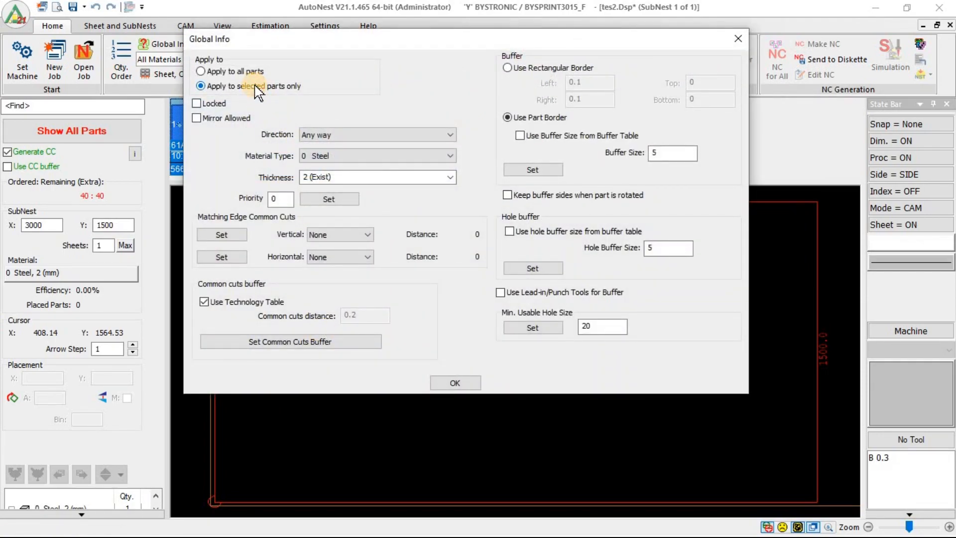
left_click(285, 342)
left_click(471, 383)
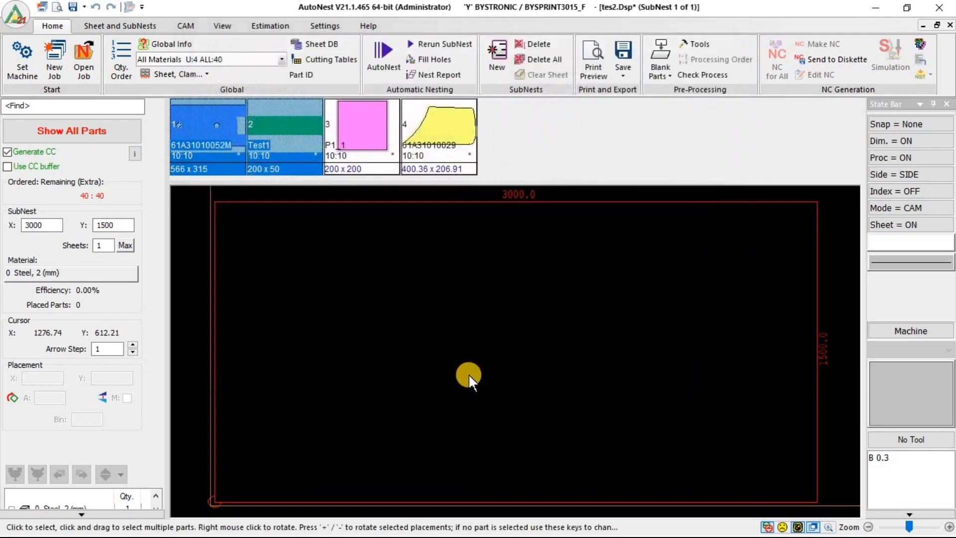
- Run AutoNest for the ordered parts on the 3000 x 1500 sheet and inspect the shared cutting lines
left_click(383, 57)
left_click(613, 421)
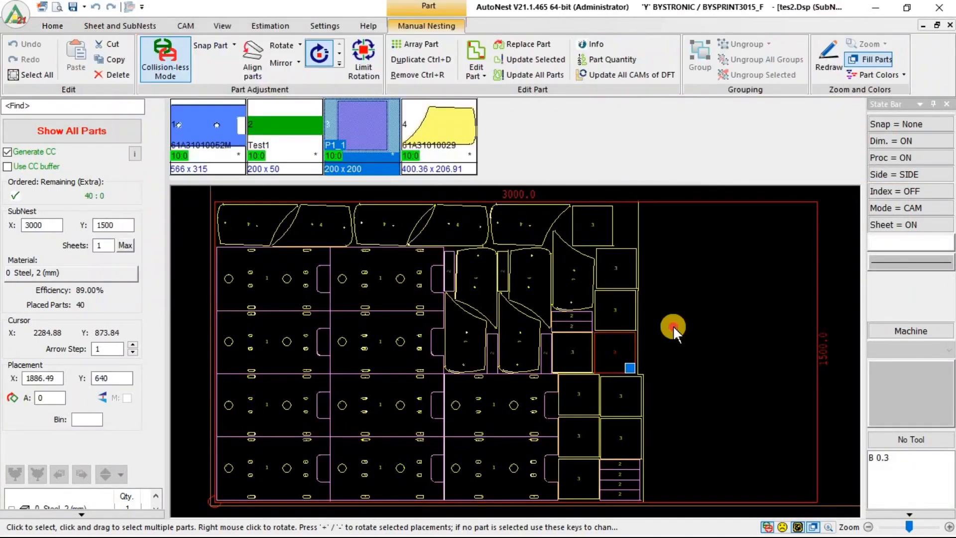
scroll(345, 391, "up", 3)
scroll(346, 386, "up", 5)
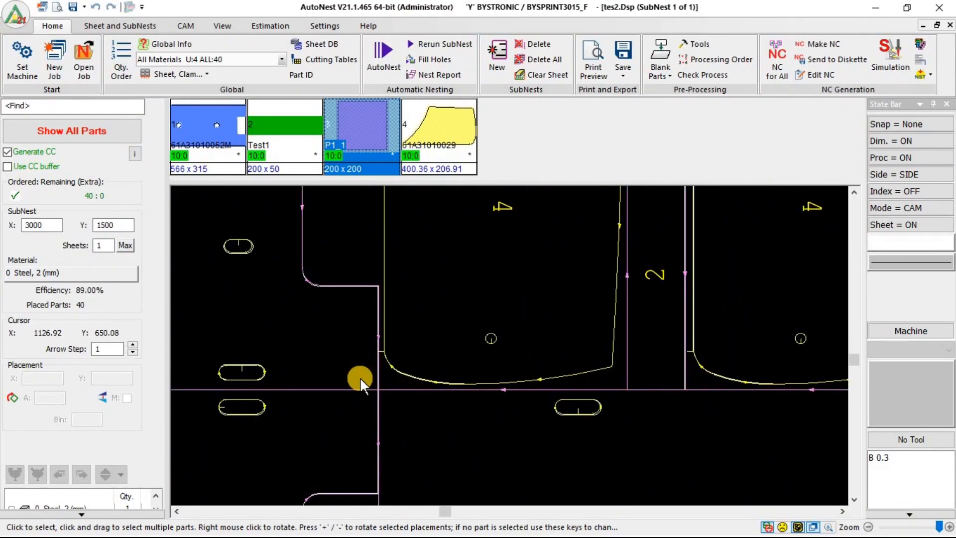
scroll(707, 341, "down", 5)
scroll(389, 355, "down", 4)
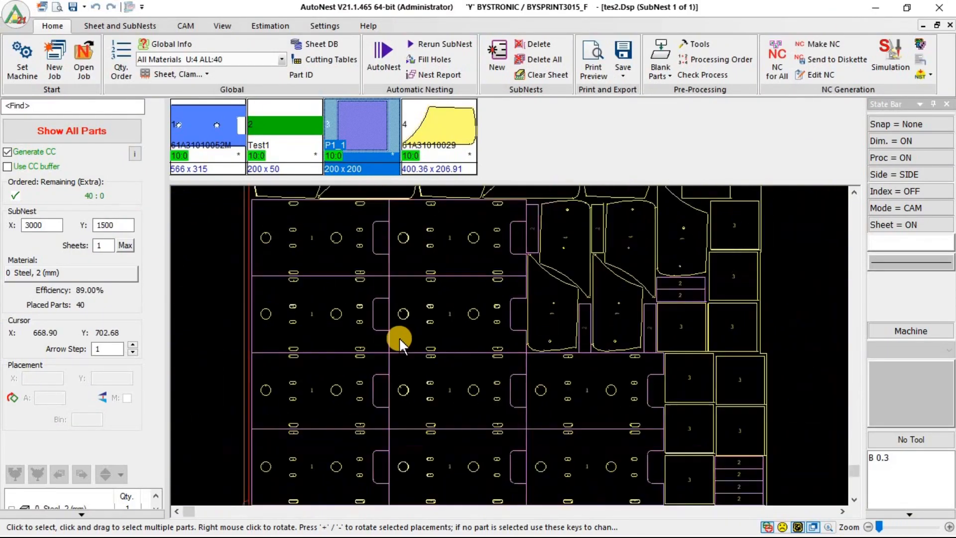
- Start NC generation with regenerated common cuts, setting the common cut Preparatory value to 10 and Overlap to 0.5
left_click(818, 46)
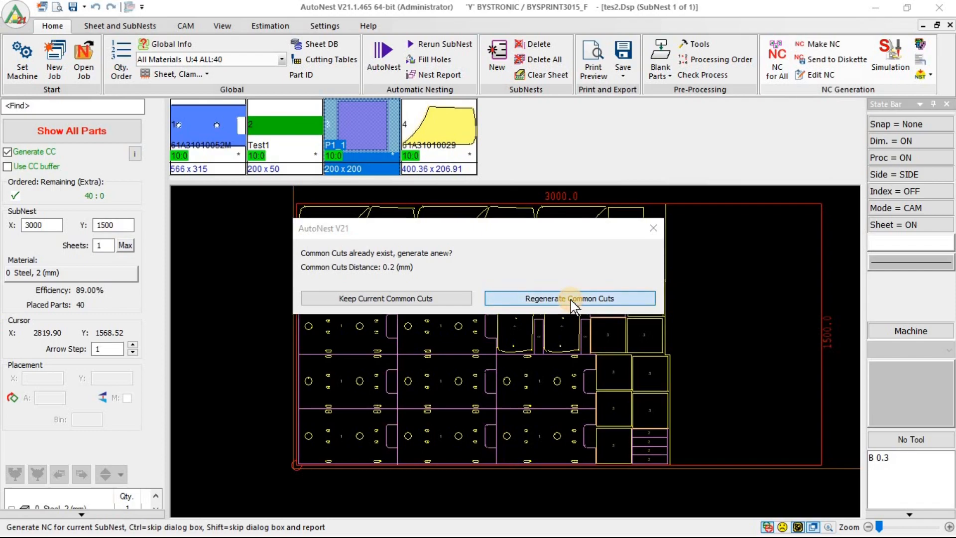
left_click(573, 304)
left_click(629, 385)
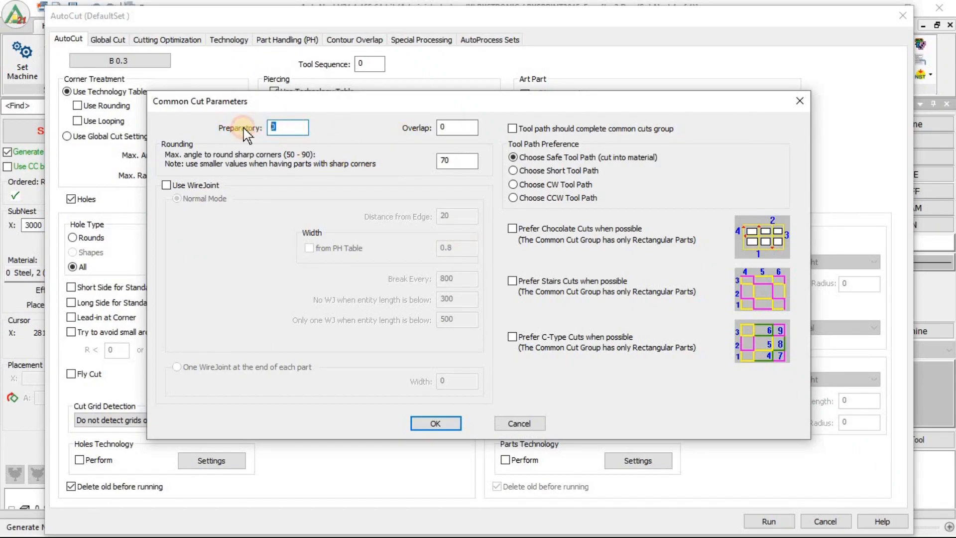
type("10")
key("Tab")
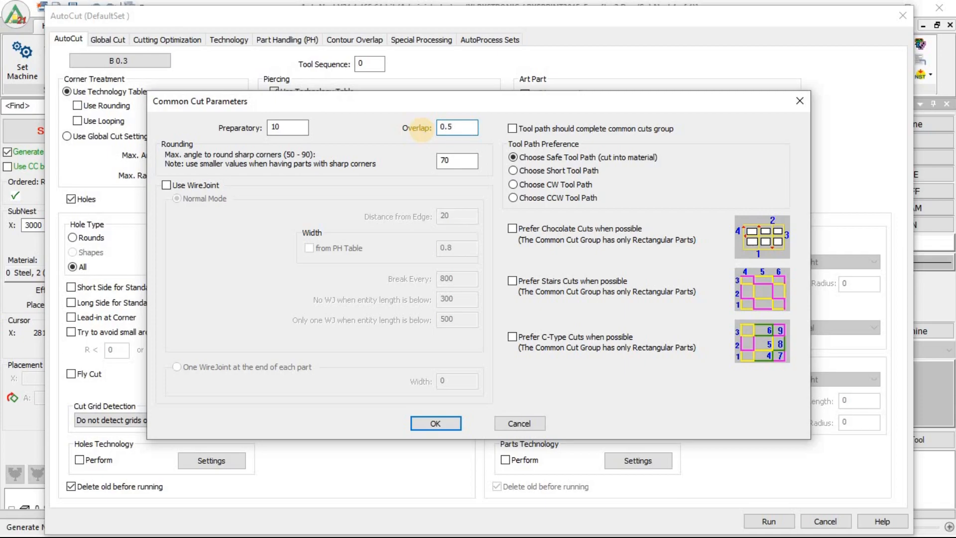
left_click(434, 424)
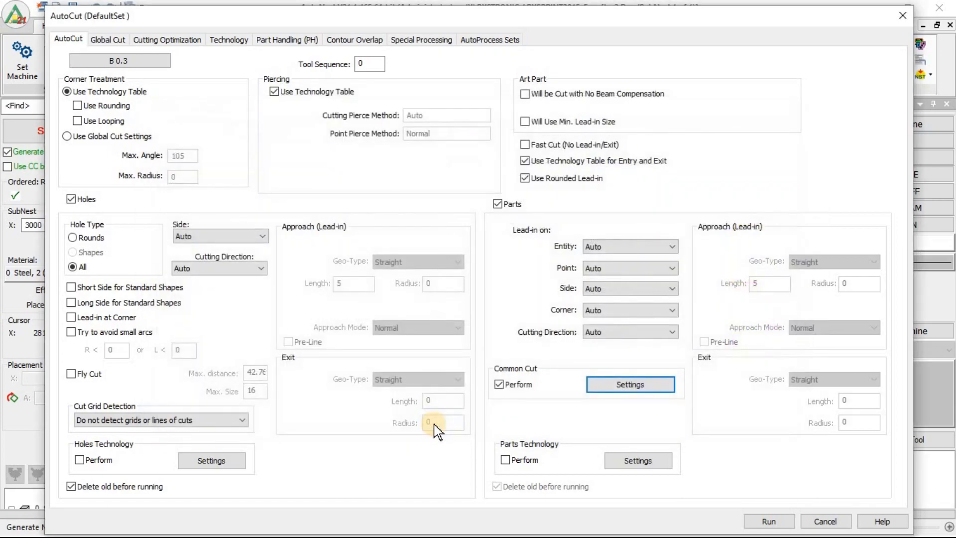
- Run AutoCut and finish generating the NC program with the remaining default options, overwriting the existing tes2001.YNC file
left_click(764, 521)
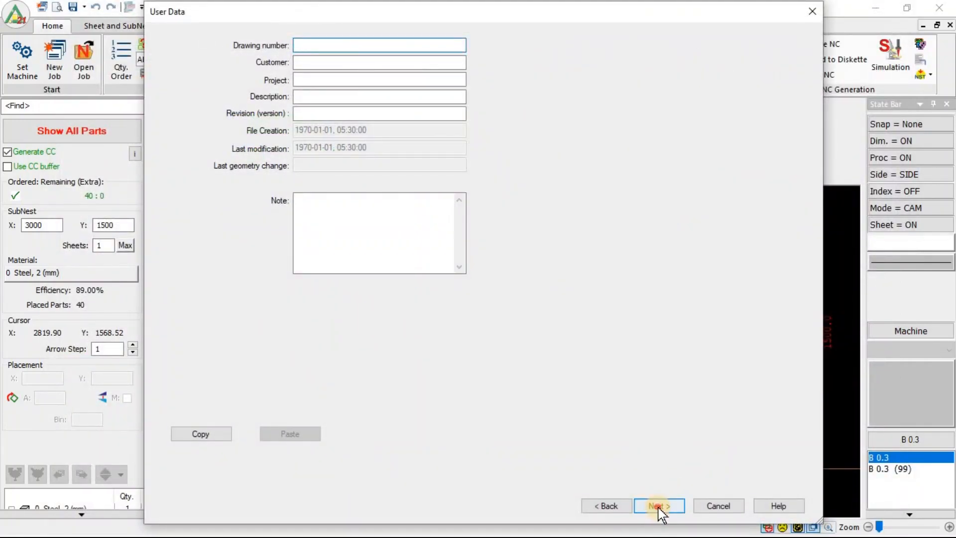
left_click(661, 506)
left_click(660, 506)
left_click(660, 505)
left_click(660, 505)
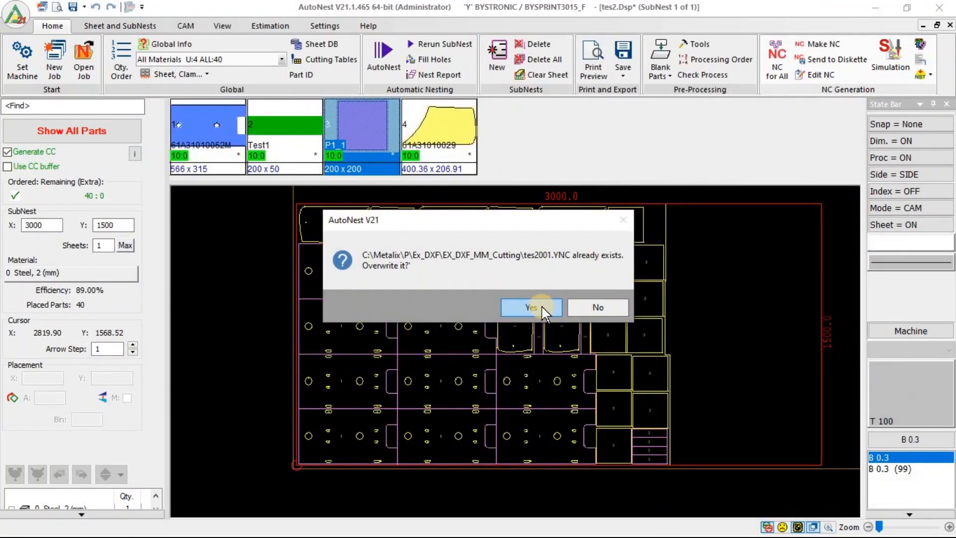
left_click(537, 304)
left_click(448, 361)
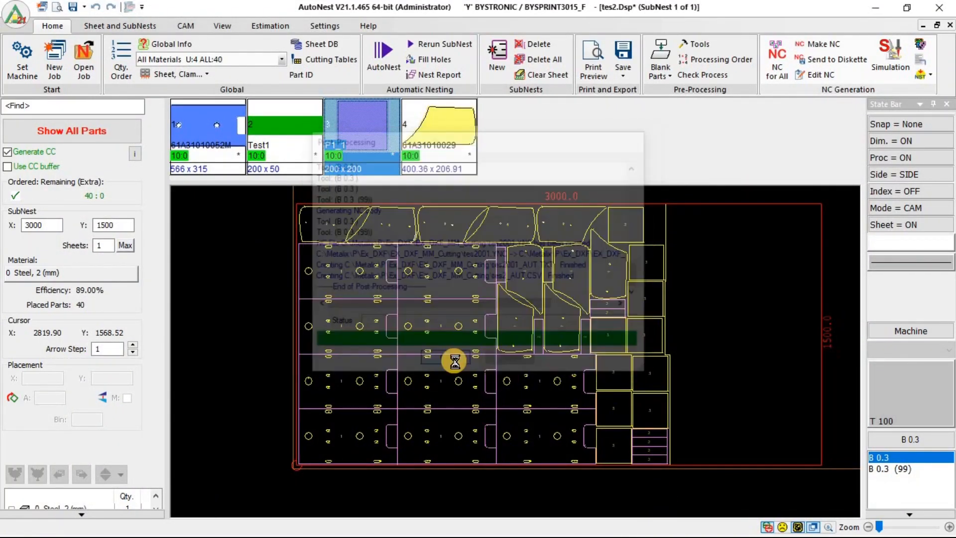
- Simulate the tes2001.YNC program, pausing to examine how the common cut lines extend past the part corners
left_click(530, 65)
left_click(459, 52)
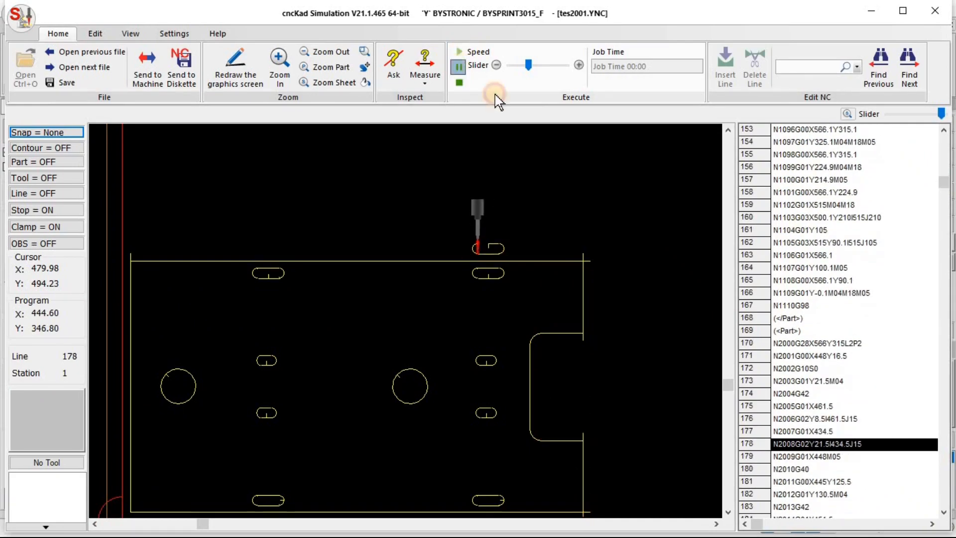
scroll(569, 250, "up", 3)
scroll(577, 239, "down", 1)
scroll(636, 290, "down", 2)
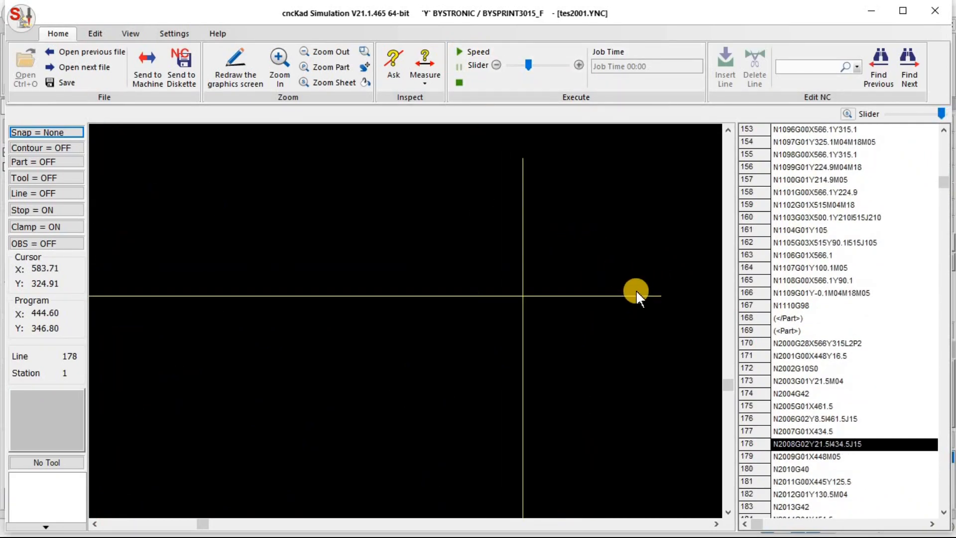
scroll(550, 238, "down", 1)
scroll(550, 238, "up", 2)
left_click(459, 52)
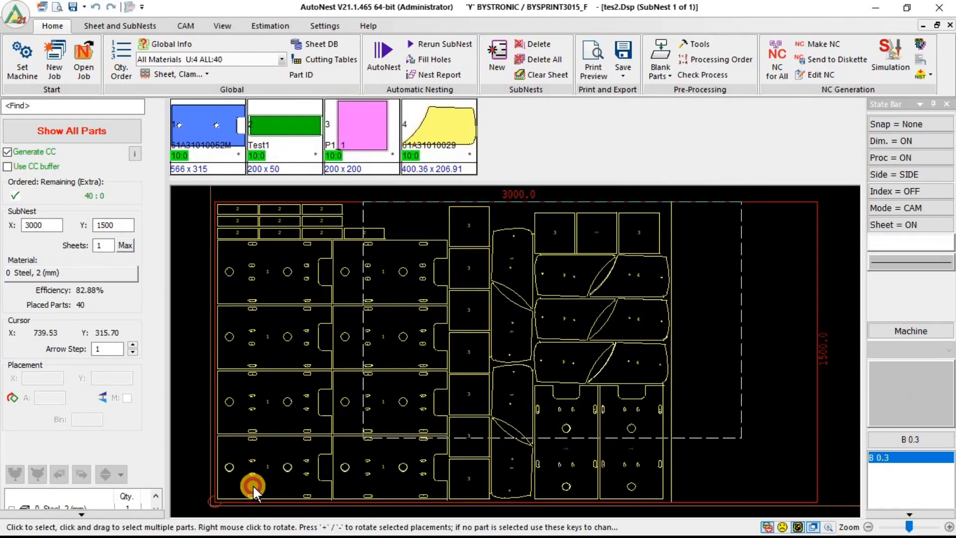
- Delete all placed parts from the sheet and set the part-border buffer size to 0 for all parts
key("Delete")
left_click(51, 25)
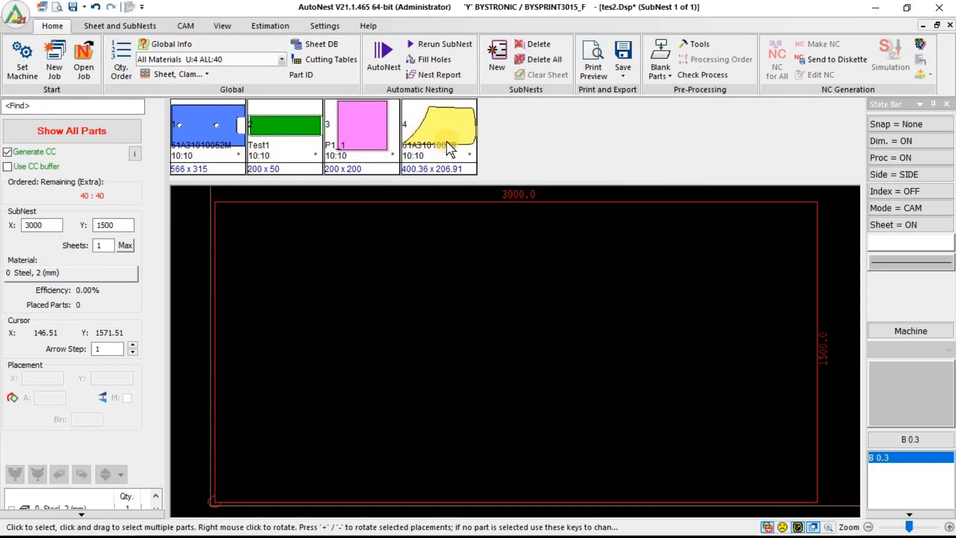
left_click(226, 146)
left_click(440, 134, "shift")
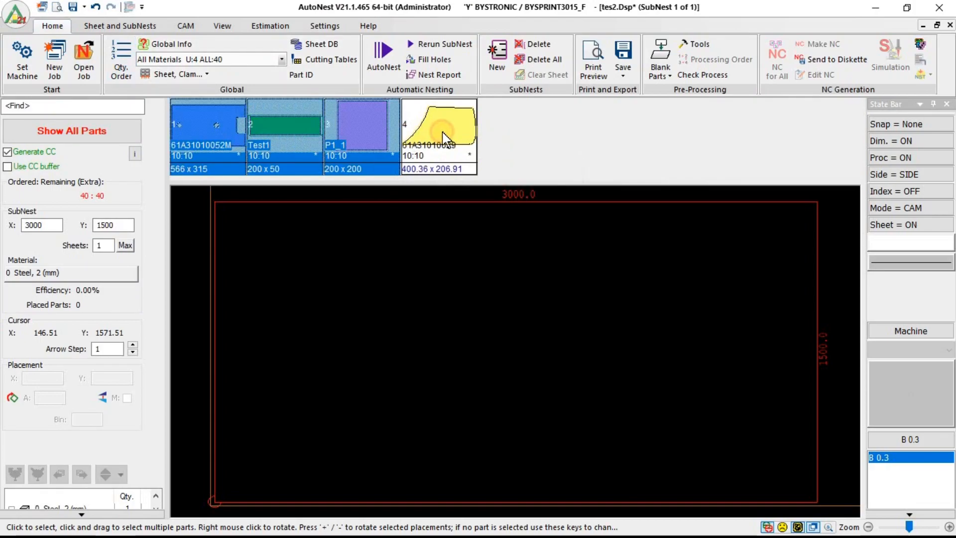
left_click(175, 44)
left_click(245, 74)
double_click(667, 153)
type("0")
left_click(533, 169)
left_click(454, 383)
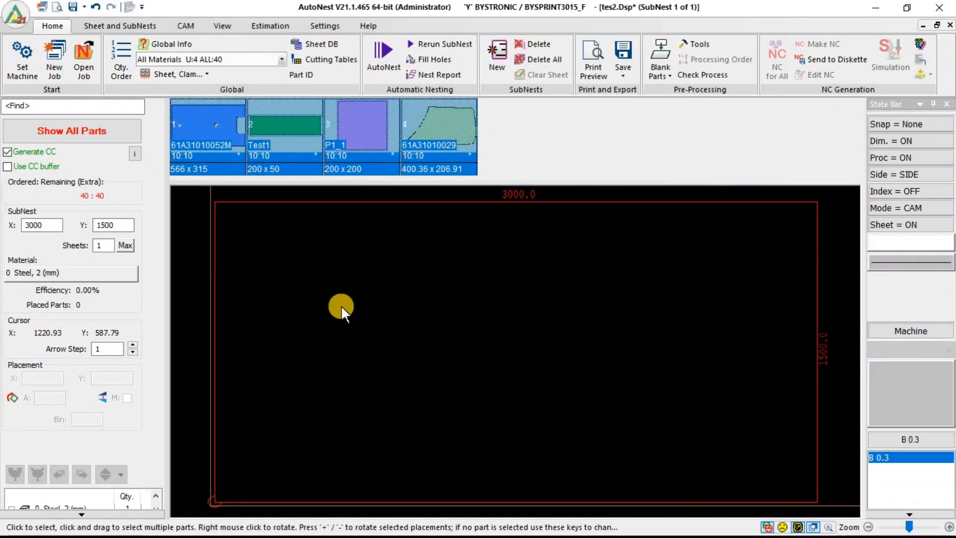
- Enable Maximize Common Cuts in the advanced AutoNest parameters, with minimum common length 100 and maximum group size 200 x 200
left_click(383, 54)
left_click(267, 422)
left_click(244, 39)
left_click(158, 64)
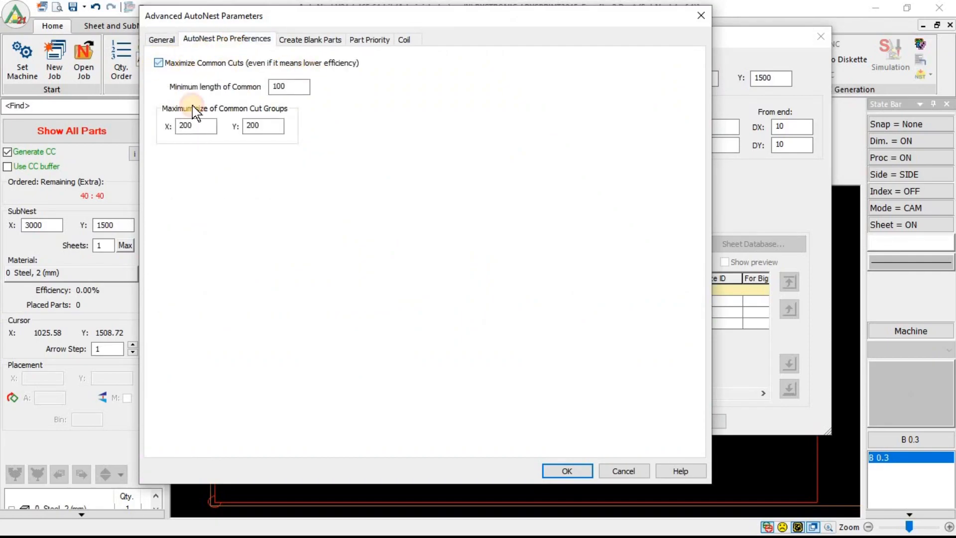
left_click(305, 89)
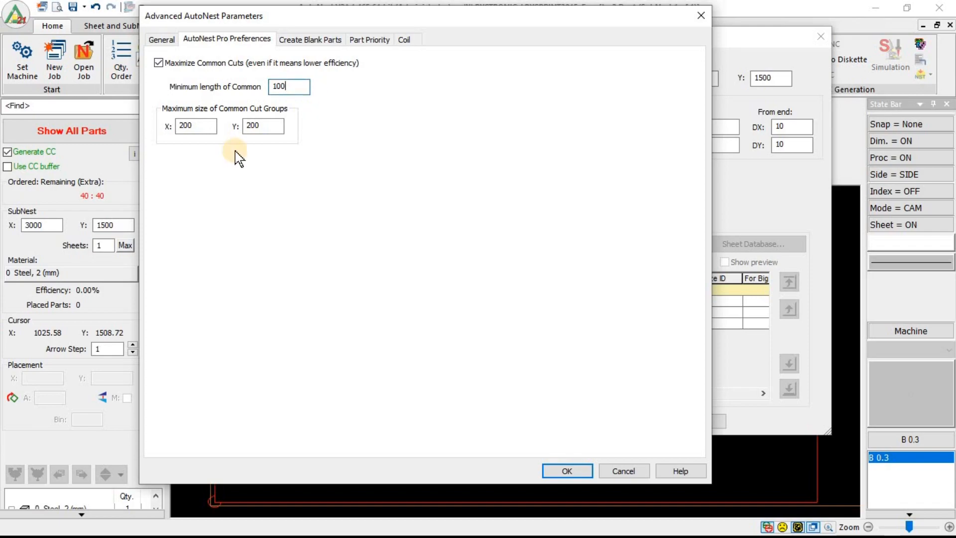
left_click(199, 127)
left_click(202, 128)
left_click(267, 128)
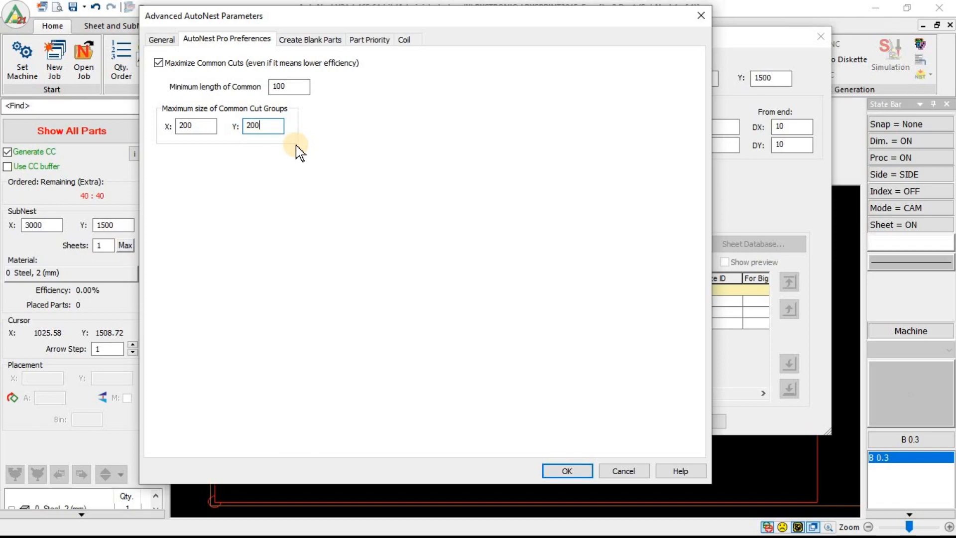
left_click(568, 471)
- Run AutoNest in common cut mode and examine how the parts are grouped on the sheet
left_click(600, 417)
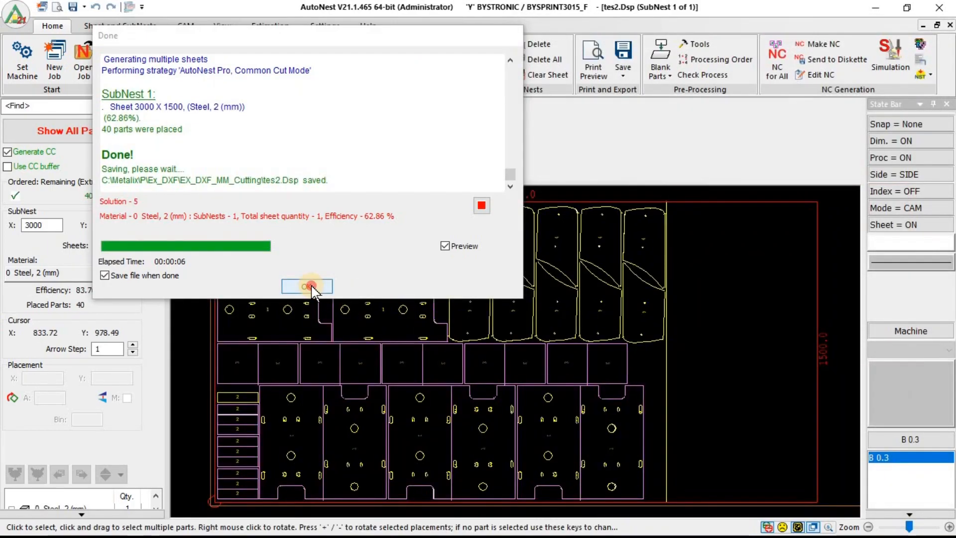
left_click(307, 286)
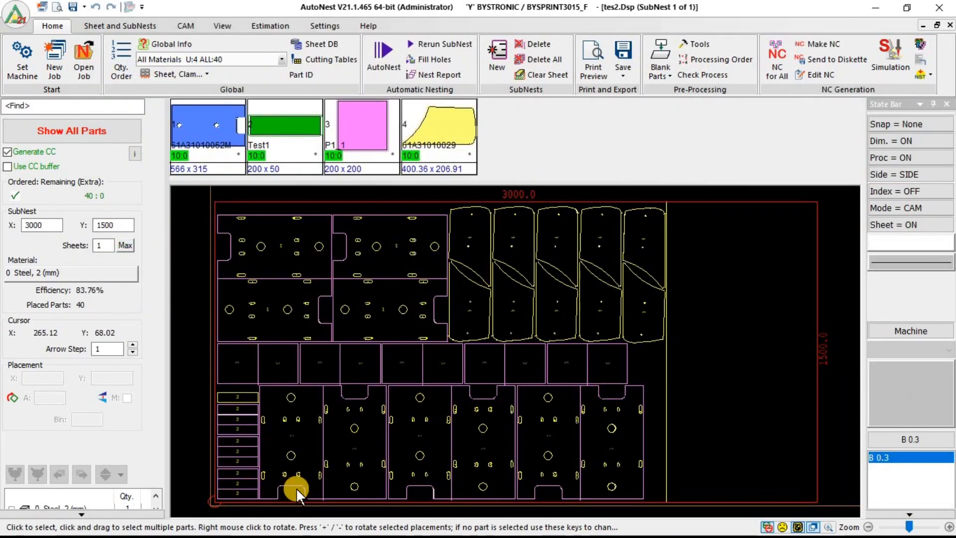
scroll(296, 488, "up", 2)
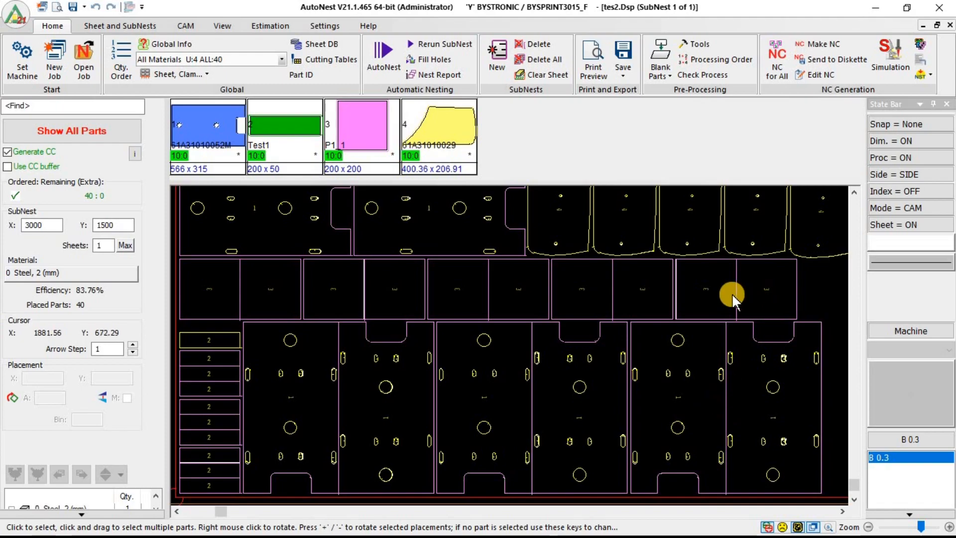
scroll(474, 375, "down", 2)
scroll(587, 253, "up", 1)
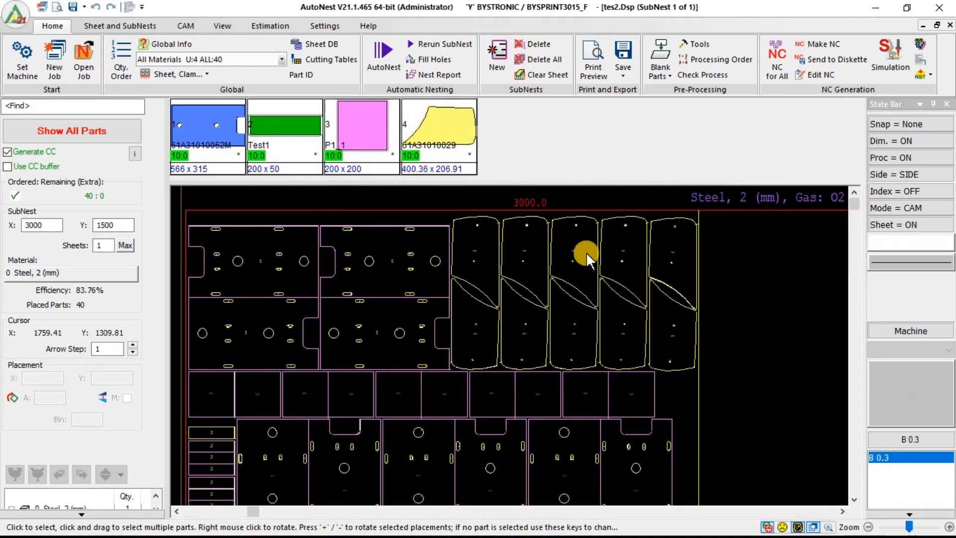
scroll(586, 253, "up", 2)
scroll(656, 255, "down", 3)
scroll(339, 474, "up", 2)
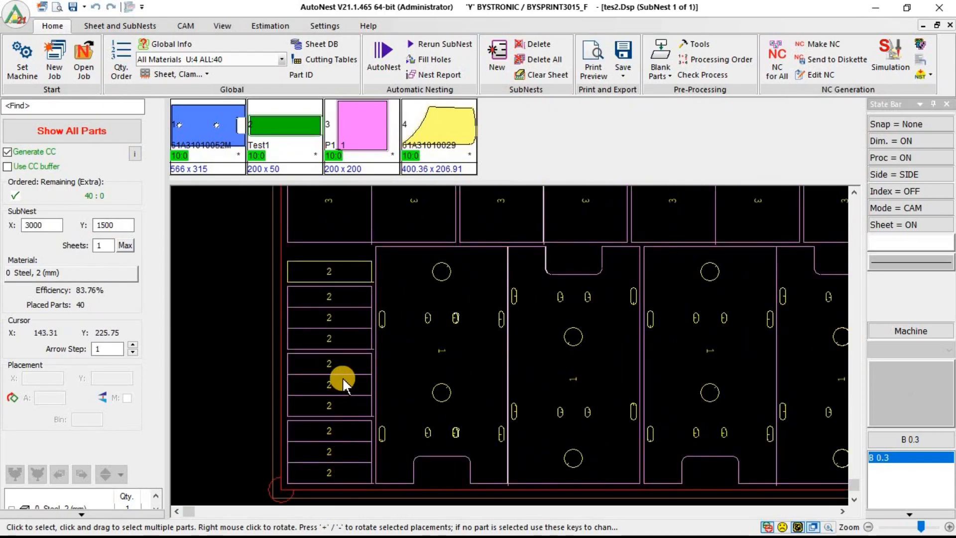
scroll(251, 378, "down", 2)
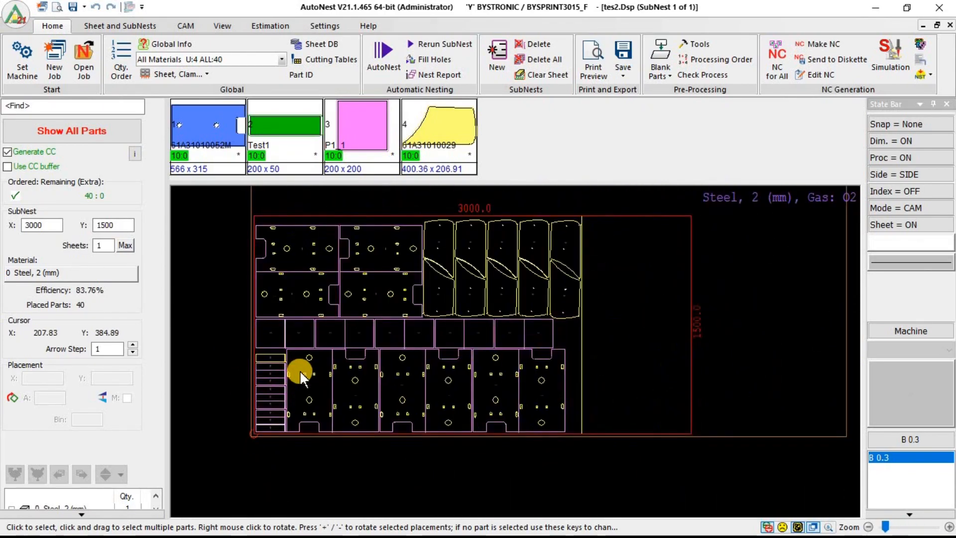
- Set the maximum size of common cut groups to 1000 x 1000 and run AutoNest again
left_click(383, 54)
left_click(221, 423)
left_click(227, 39)
key("Tab")
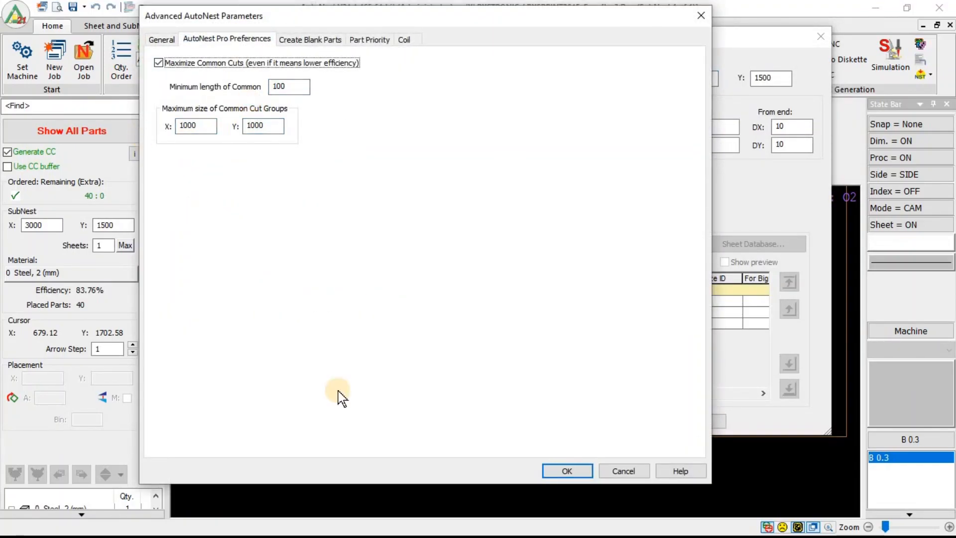
left_click(567, 470)
left_click(615, 424)
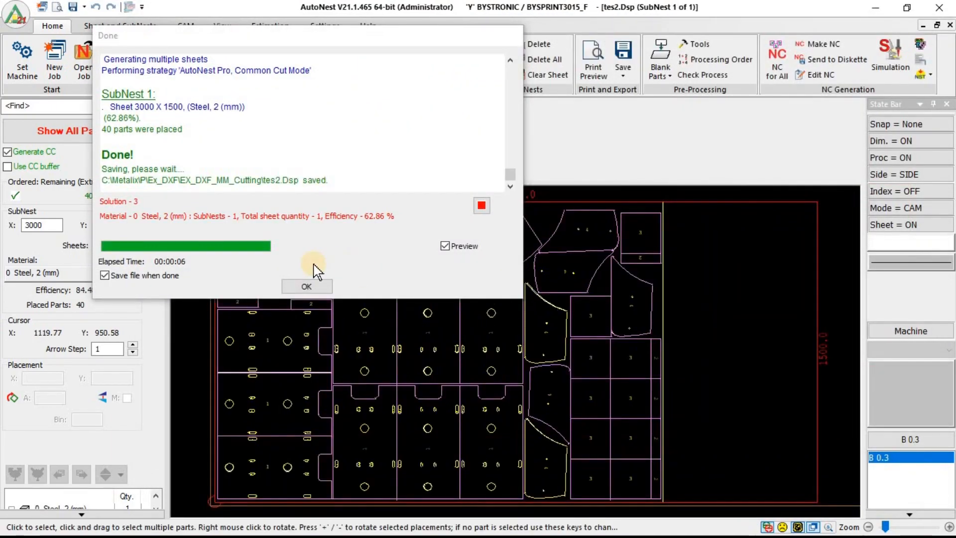
- Close the AutoNest report and examine the common cut groups and gaps between parts across the nested sheet
left_click(306, 284)
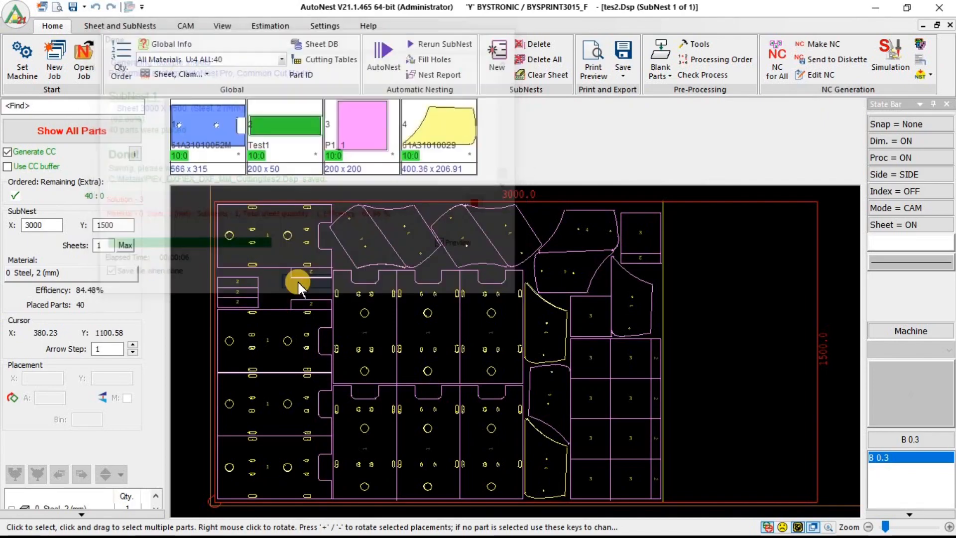
scroll(390, 464, "up", 2)
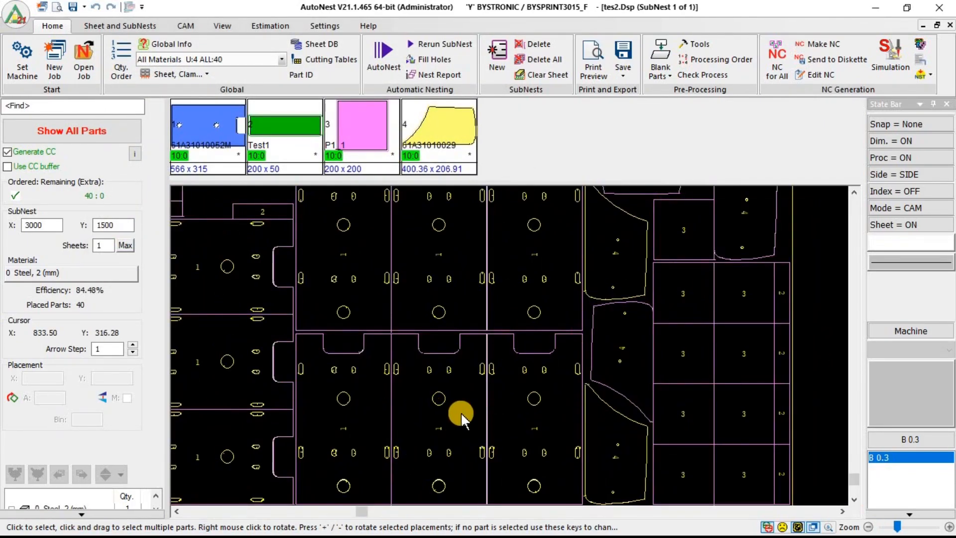
scroll(513, 408, "down", 2)
scroll(278, 386, "up", 2)
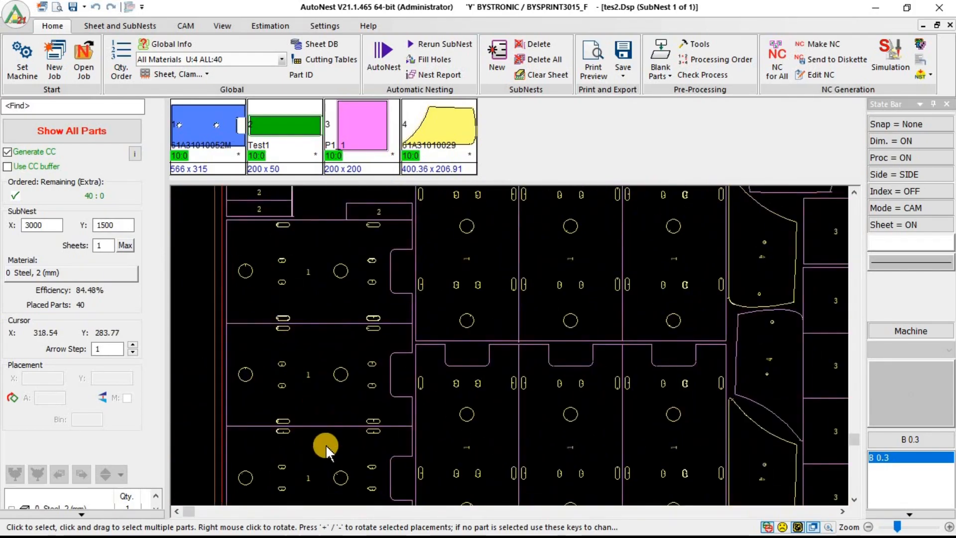
scroll(256, 330, "down", 1)
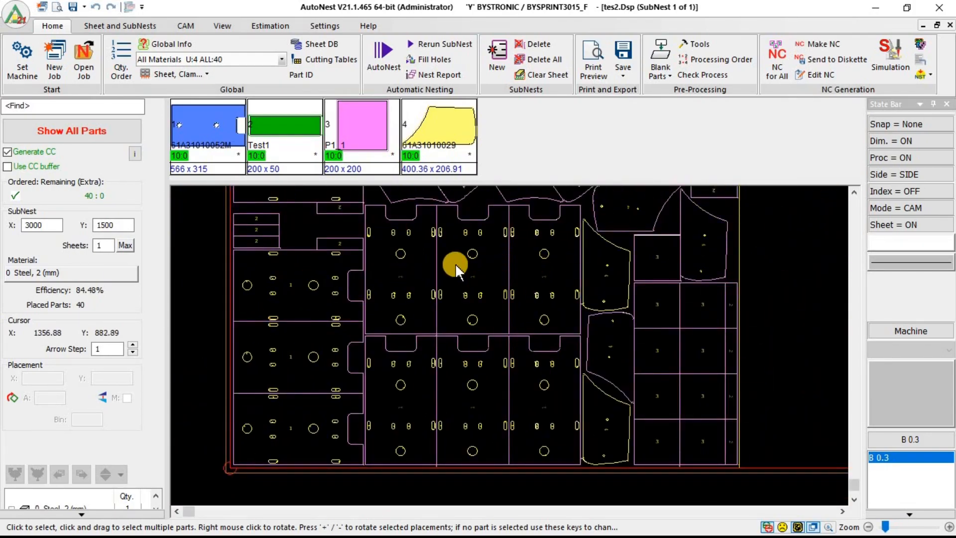
scroll(429, 243, "up", 1)
scroll(422, 196, "up", 1)
scroll(379, 286, "up", 2)
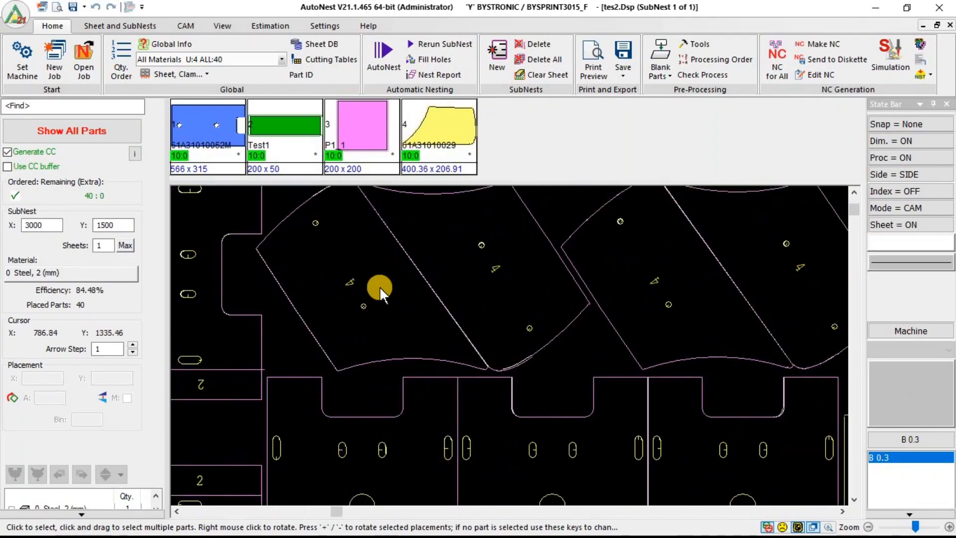
scroll(605, 286, "down", 2)
scroll(512, 344, "up", 3)
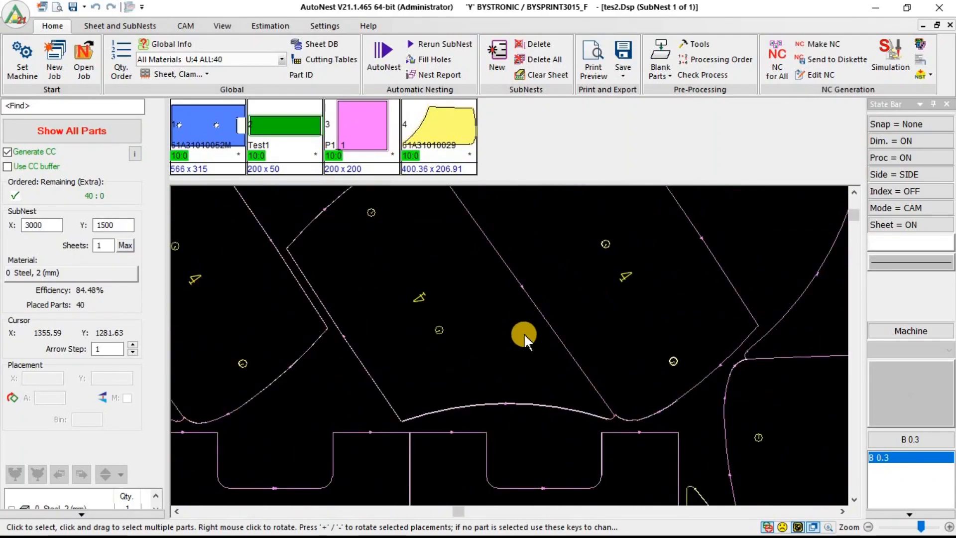
scroll(435, 334, "down", 3)
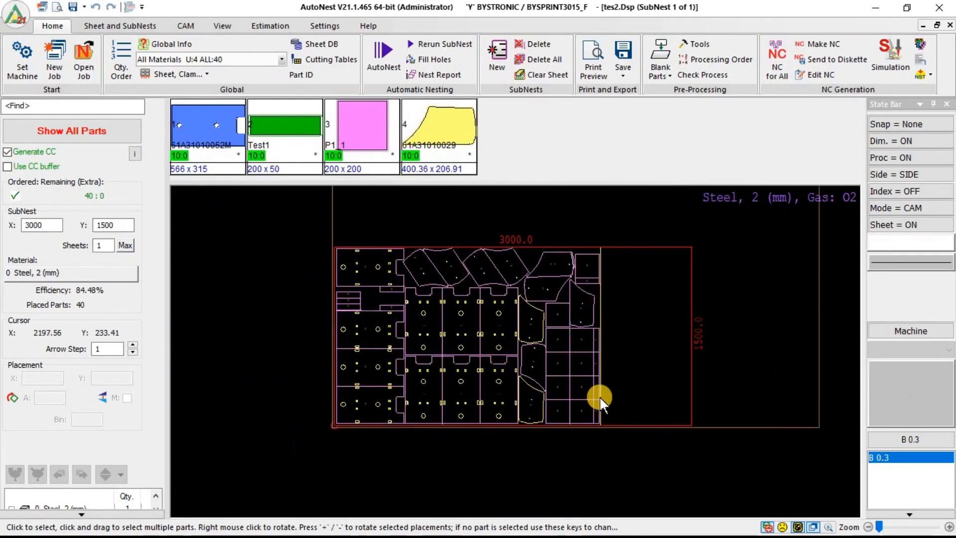
scroll(592, 408, "up", 3)
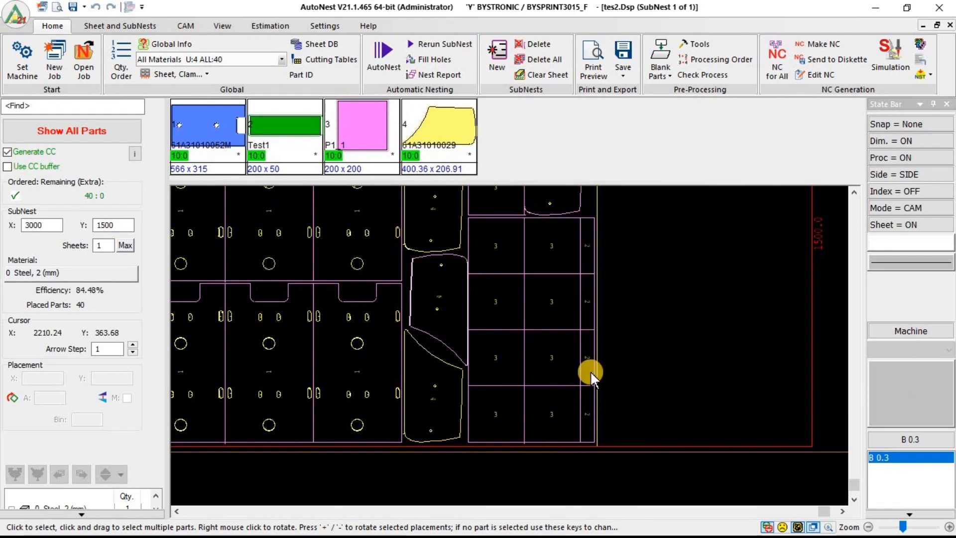
scroll(581, 325, "up", 4)
scroll(588, 321, "down", 5)
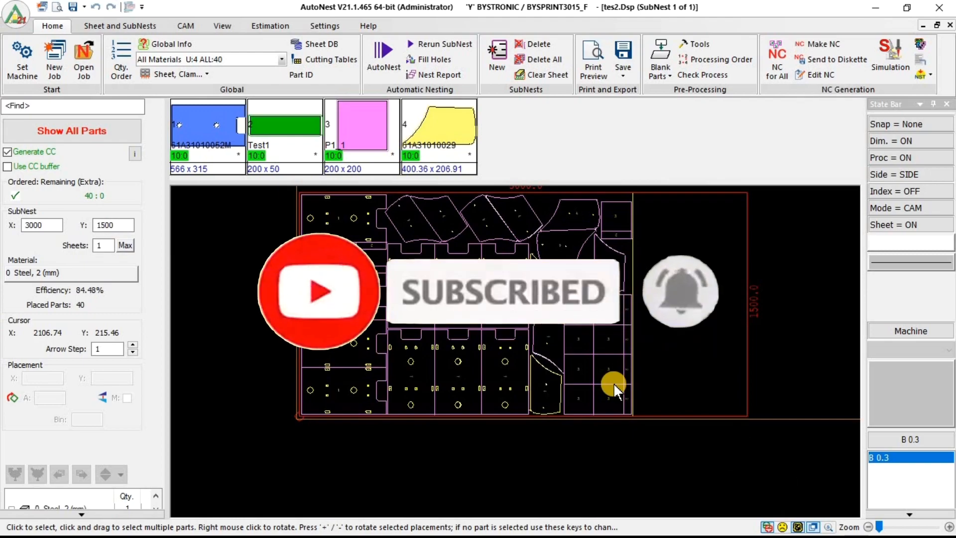
- Undo the automatic nest and place three 566 x 315 parts, rotated 90 degrees, side by side from the sheet's lower-left corner without the CC buffer
key("ctrl+z")
left_click(220, 144)
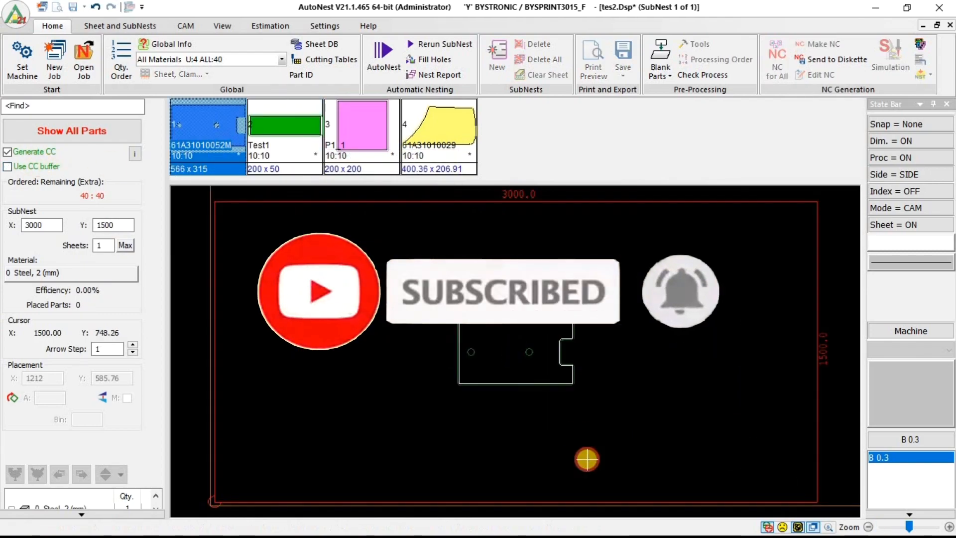
left_click(224, 468)
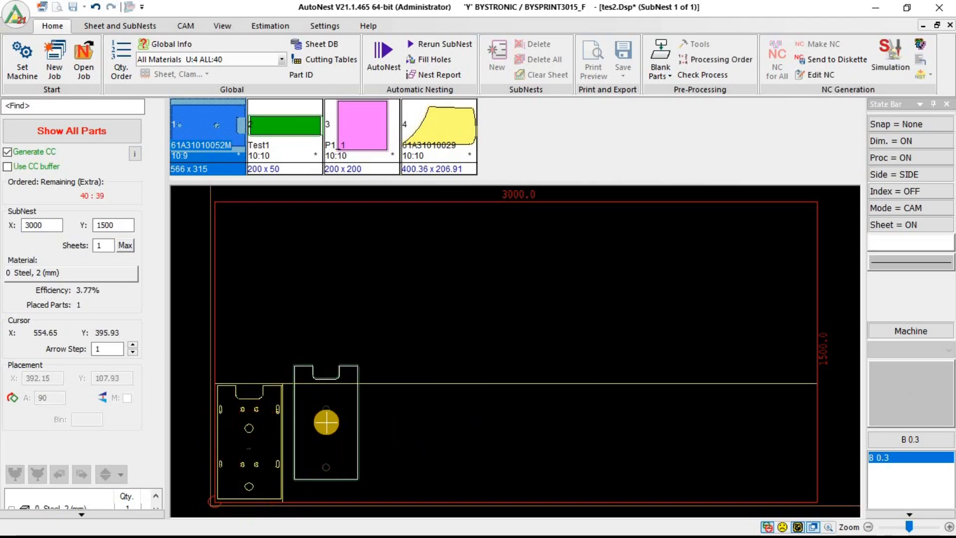
left_click(314, 448)
left_click(371, 454)
key("Escape")
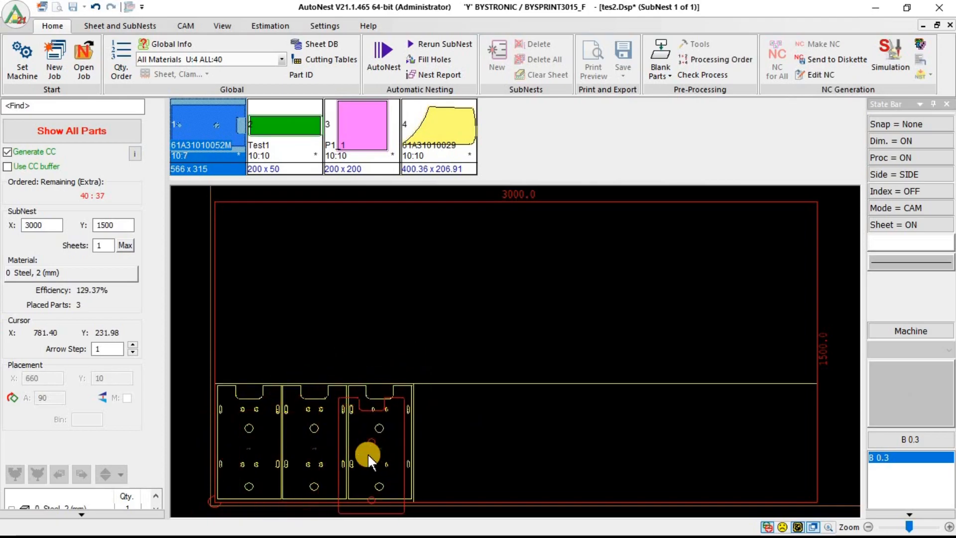
scroll(279, 466, "up", 3)
scroll(347, 387, "up", 2)
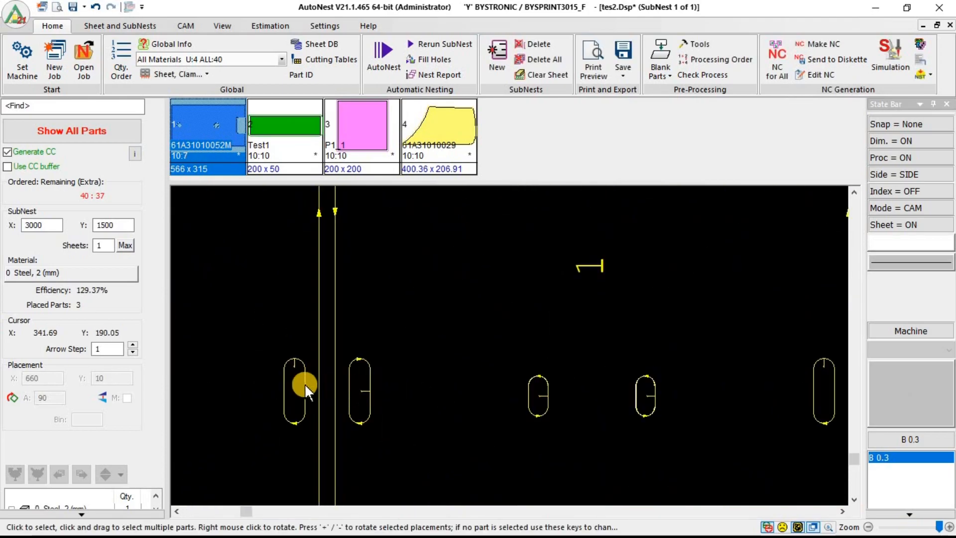
scroll(299, 383, "down", 3)
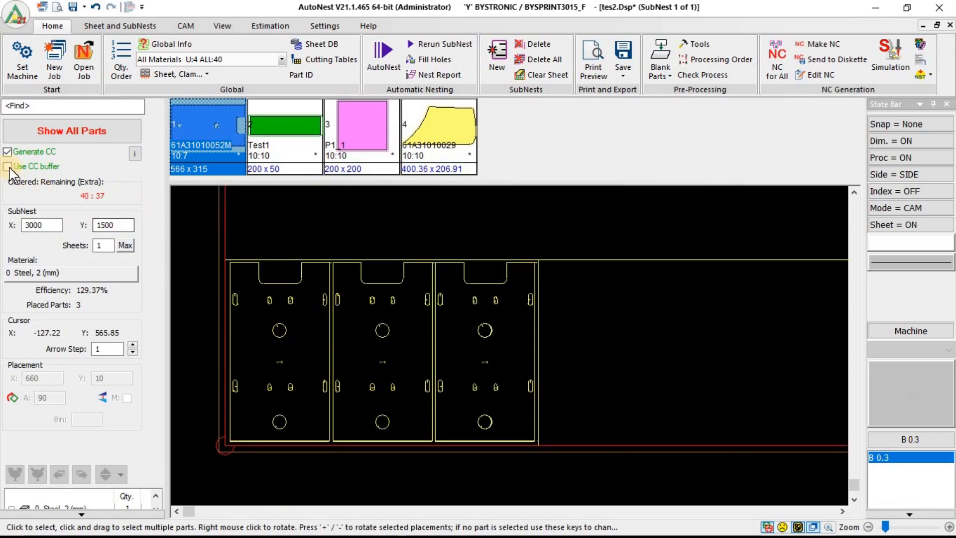
- Enable Use CC buffer and place four 566 x 315 parts as a two-by-two common cut block in the sheet's upper-left corner
left_click(203, 151)
scroll(380, 311, "down", 4)
left_click(379, 247)
left_click(386, 273)
left_click(442, 263)
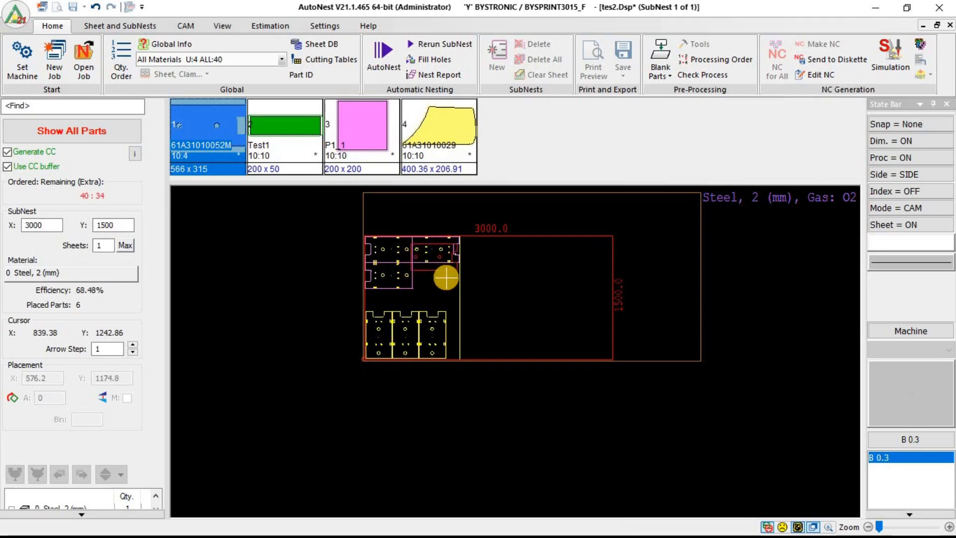
left_click(501, 278)
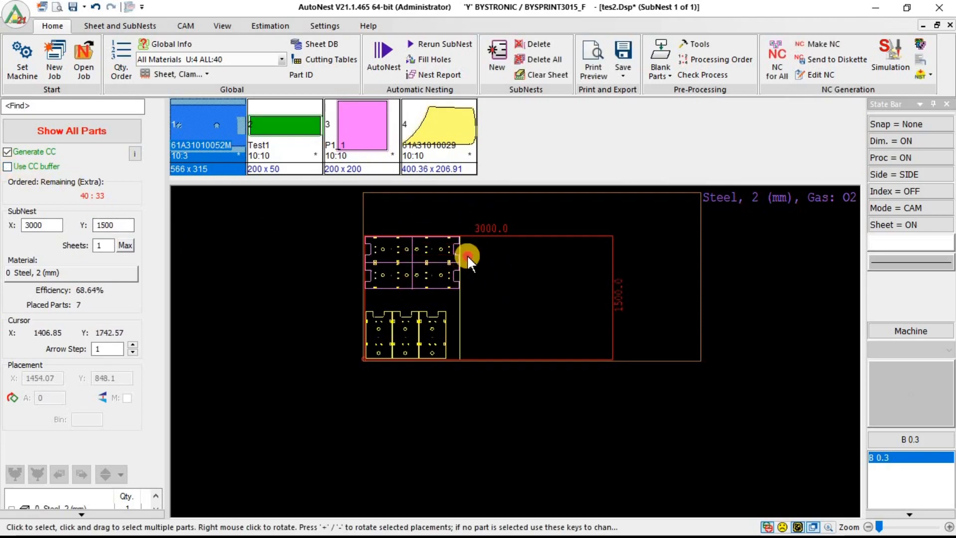
- Turn off the CC buffer and move the four-part common cut block down against the three separately placed parts
left_click_drag(384, 270, 386, 304)
scroll(388, 309, "up", 2)
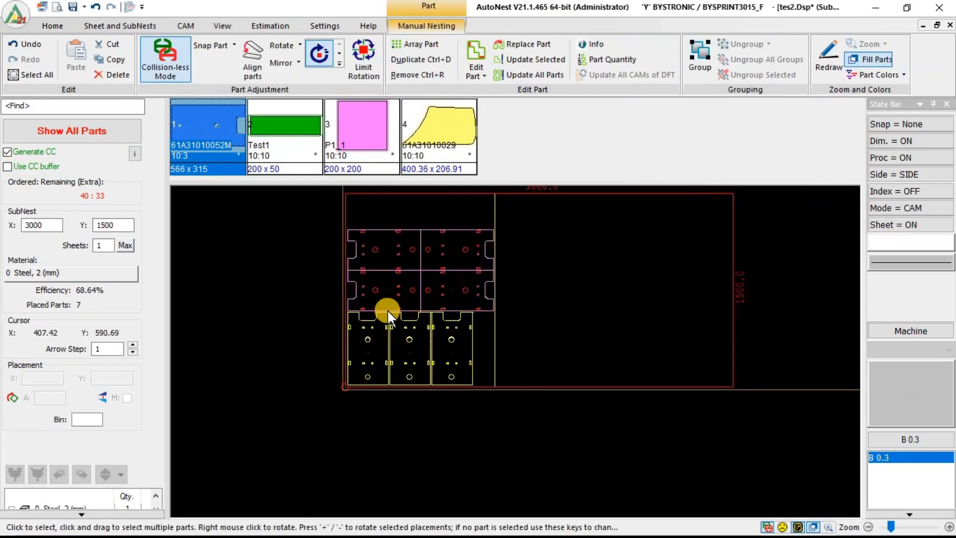
scroll(324, 298, "up", 3)
scroll(304, 319, "down", 2)
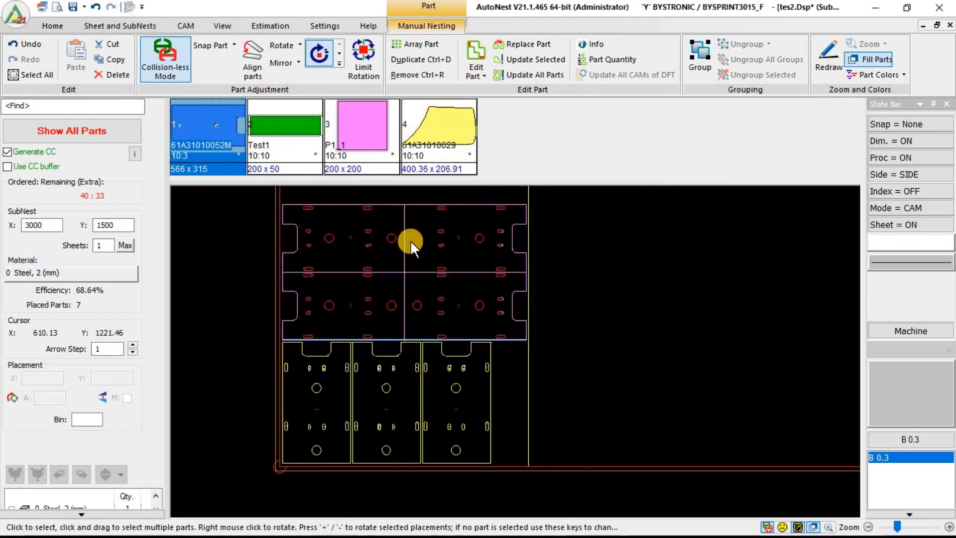
- Stack three Test1 parts without the CC buffer beside the upright parts, and four with it in the sheet's lower-right corner
left_click(303, 124)
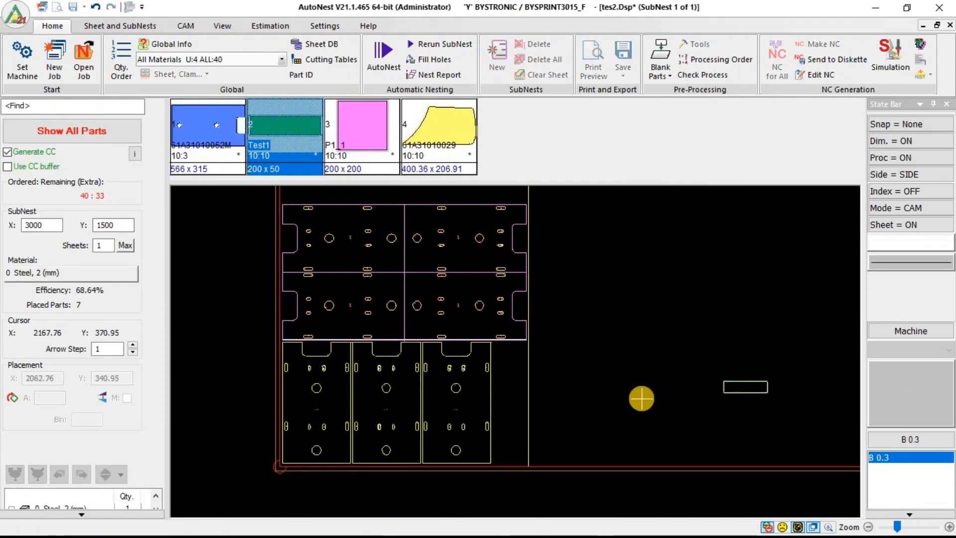
left_click(502, 457)
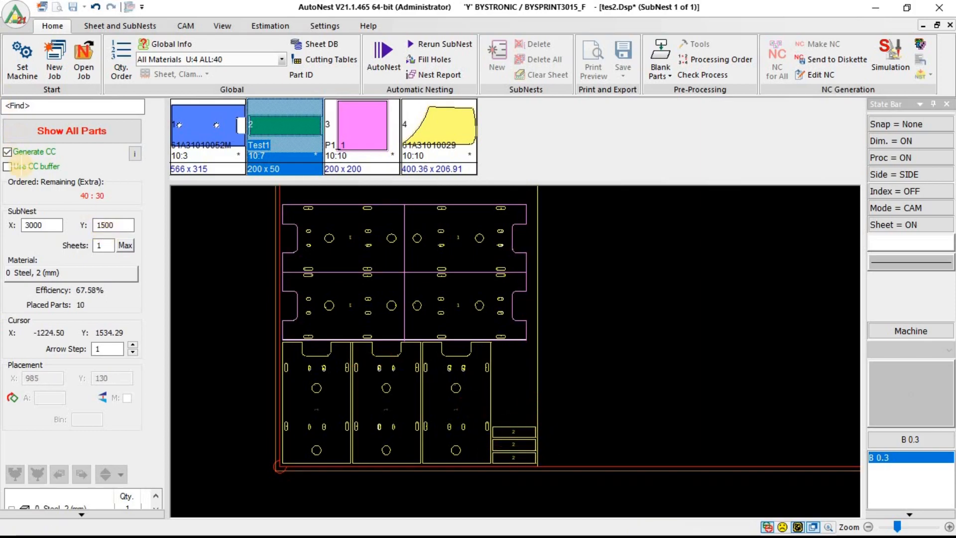
scroll(309, 341, "down", 2)
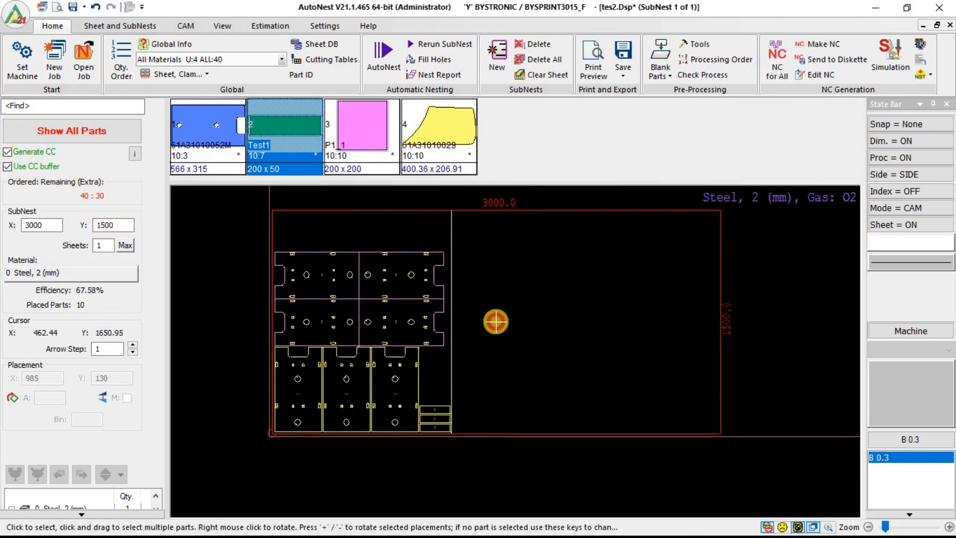
left_click(496, 321)
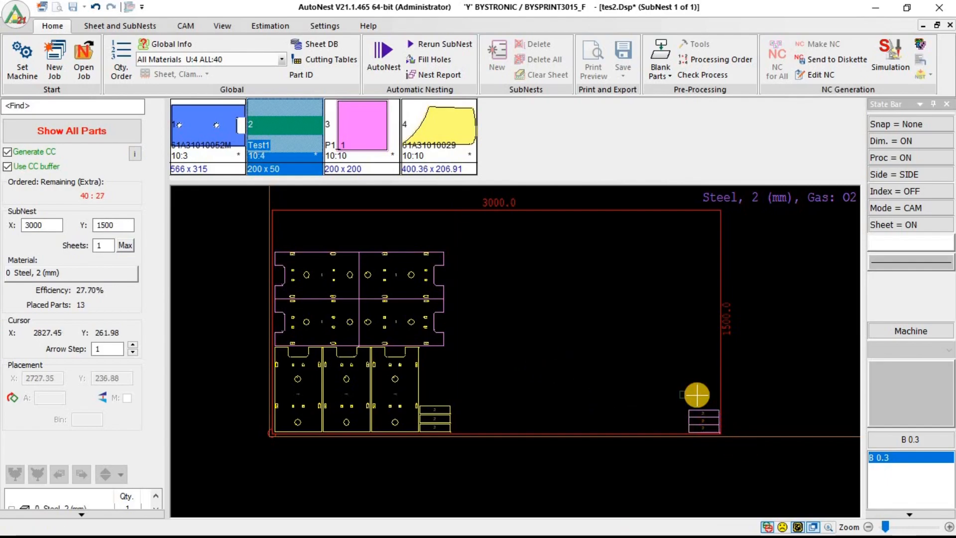
left_click(720, 425)
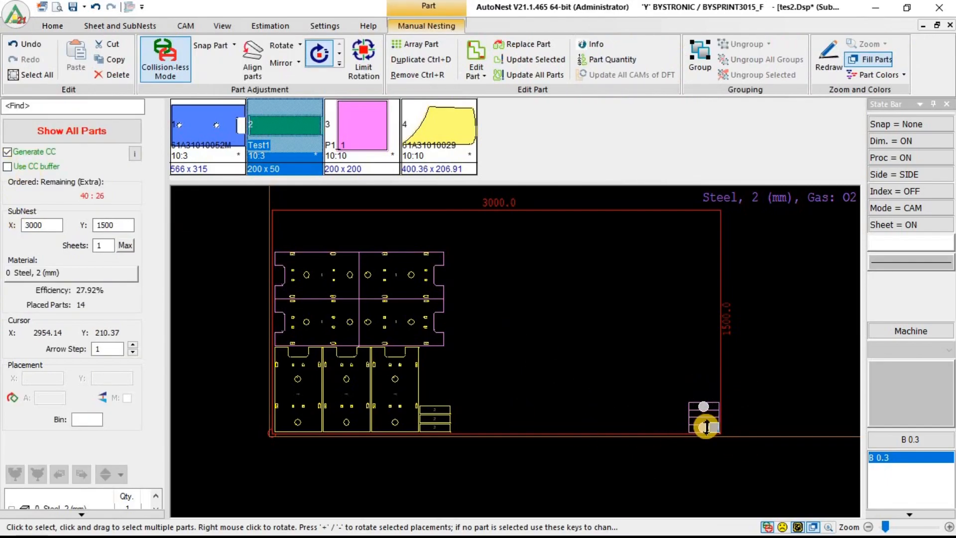
- Move the four-part Test1 common cut stack from the sheet's lower-right corner to the three separately placed Test1 parts
left_click_drag(706, 426, 487, 379)
mouse_move(430, 388)
left_mouse_down()
mouse_move(405, 397)
mouse_move(420, 403)
left_mouse_up()
scroll(420, 402, "up", 3)
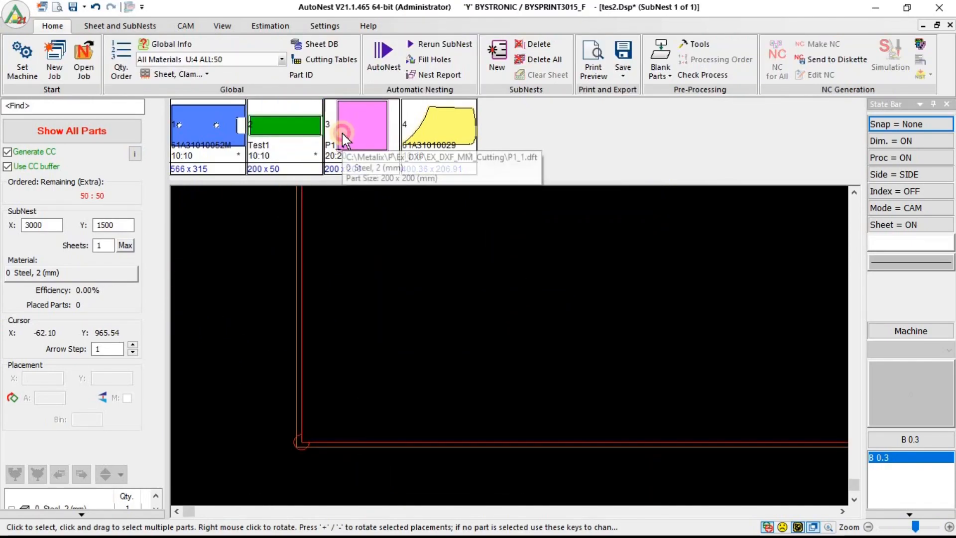
- Place a P1_1 part in the sheet's lower-left corner and array it into a common cut grid of five columns by four rows
left_click(344, 138)
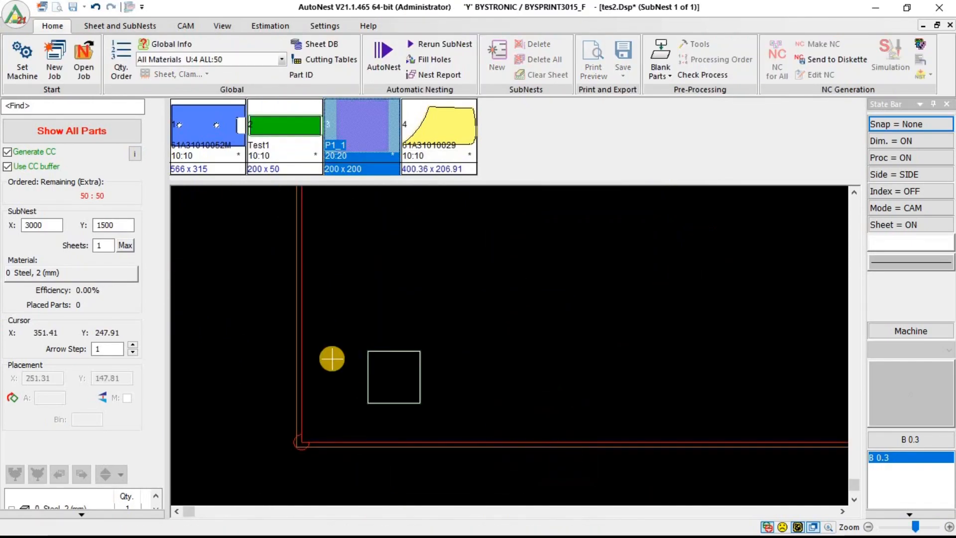
left_click(284, 455)
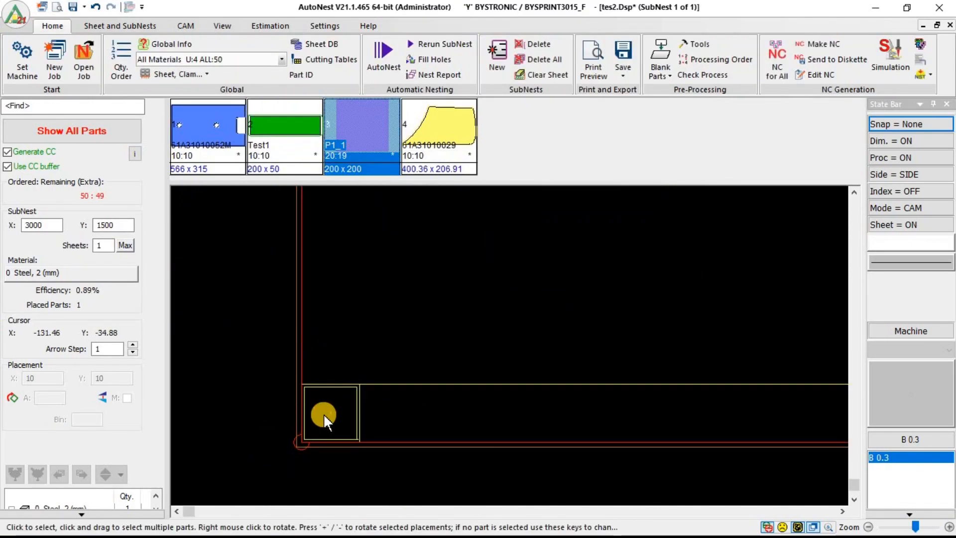
left_click(327, 438)
left_click_drag(463, 259, 635, 201)
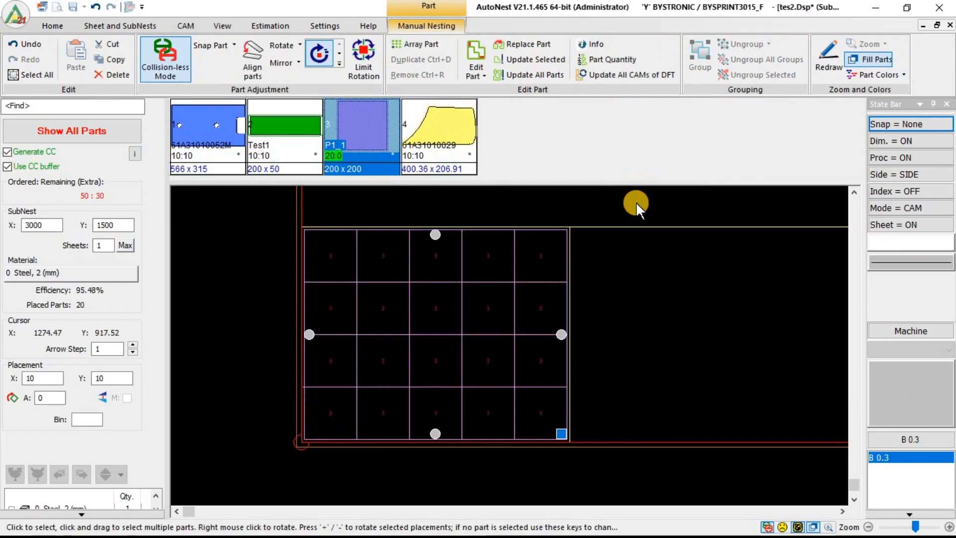
left_click(613, 311)
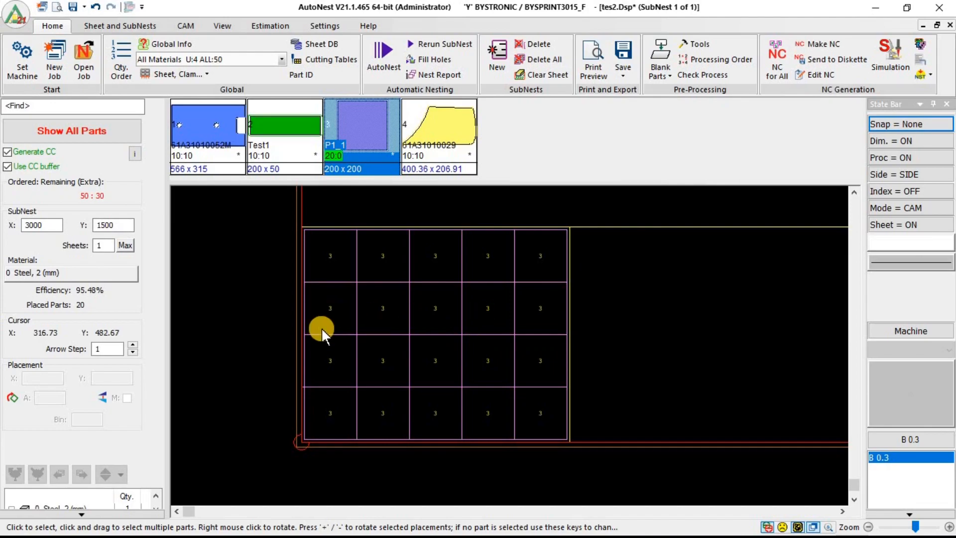
- Place a Test1 part beside the bottom of the P1_1 grid and array it into two columns of five parts
scroll(357, 343, "down", 2)
left_click(218, 154)
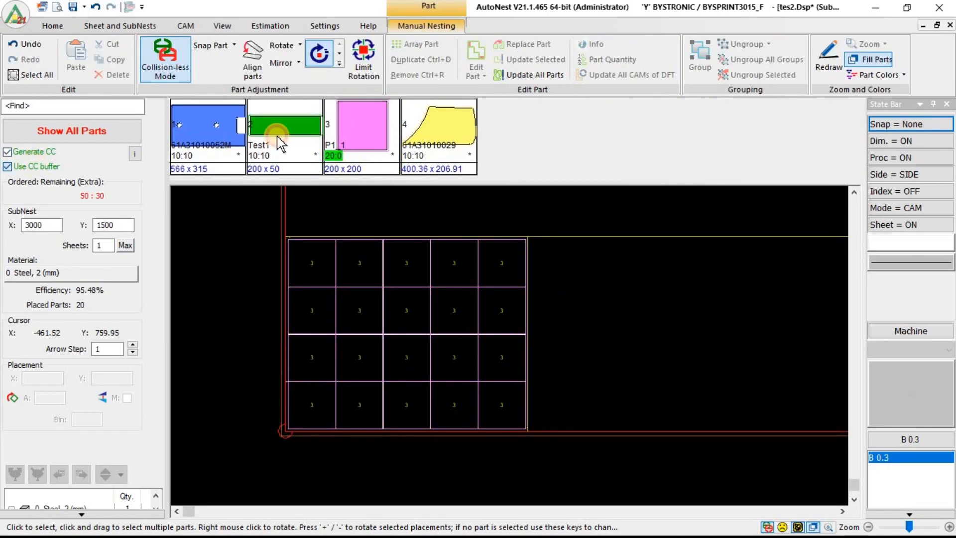
left_click(297, 134)
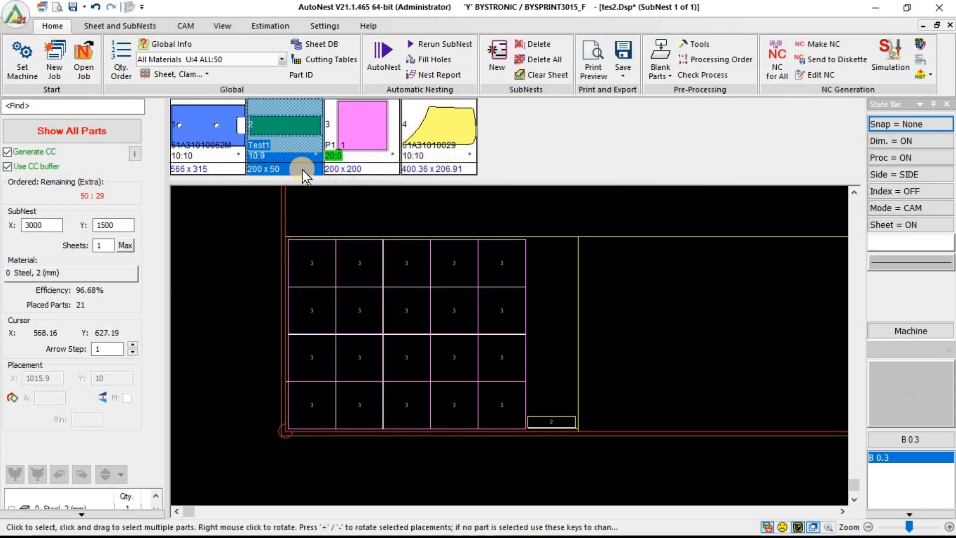
left_click(548, 419)
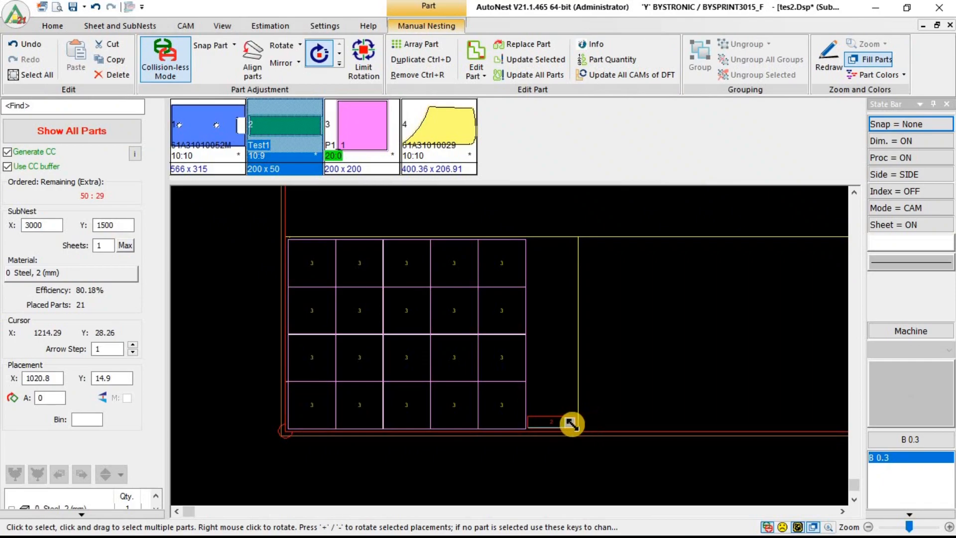
left_click_drag(625, 388, 657, 376)
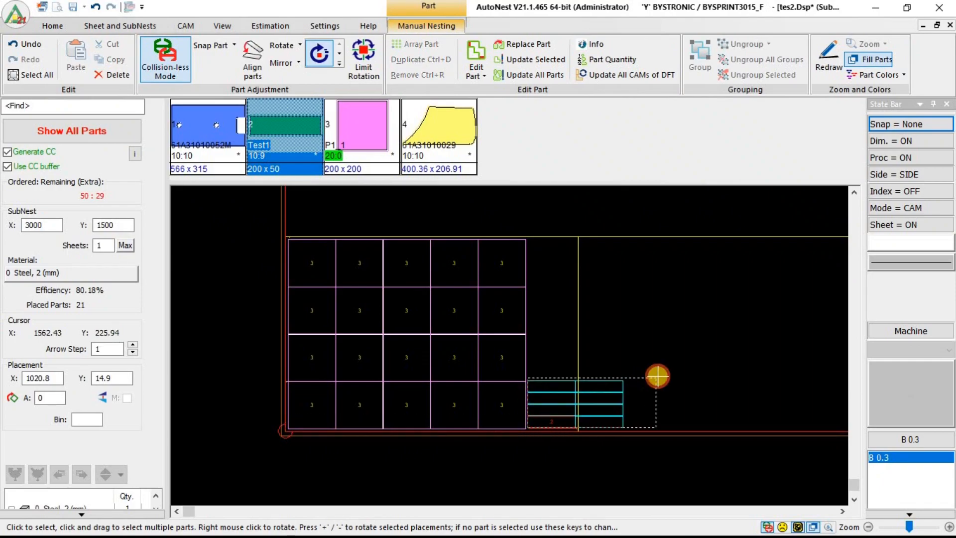
left_click_drag(672, 343, 672, 343)
left_click(672, 342)
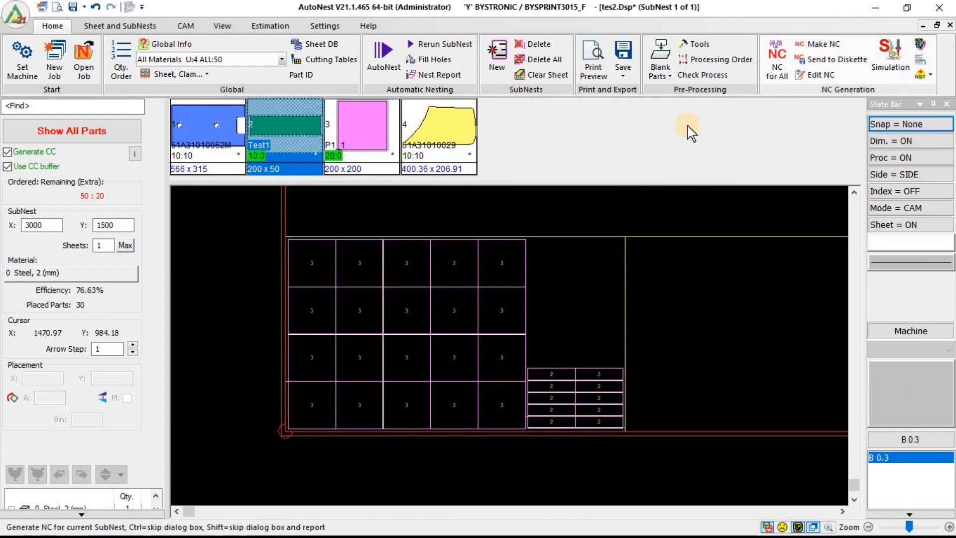
- Start NC generation for the current SubNest, regenerating the common cuts with Prefer Chocolate Cuts enabled in the common cut parameters
left_click(777, 59)
left_click(598, 300)
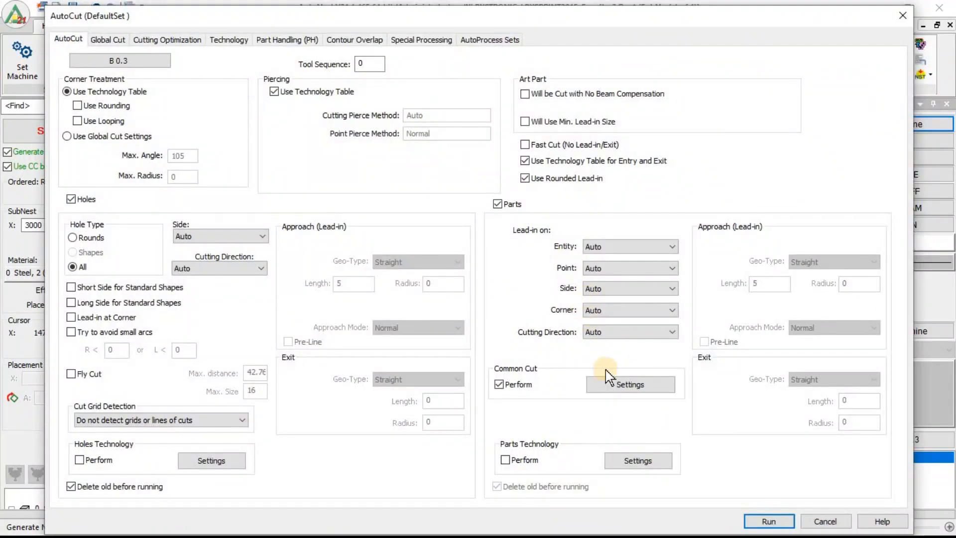
left_click(622, 385)
left_click(513, 228)
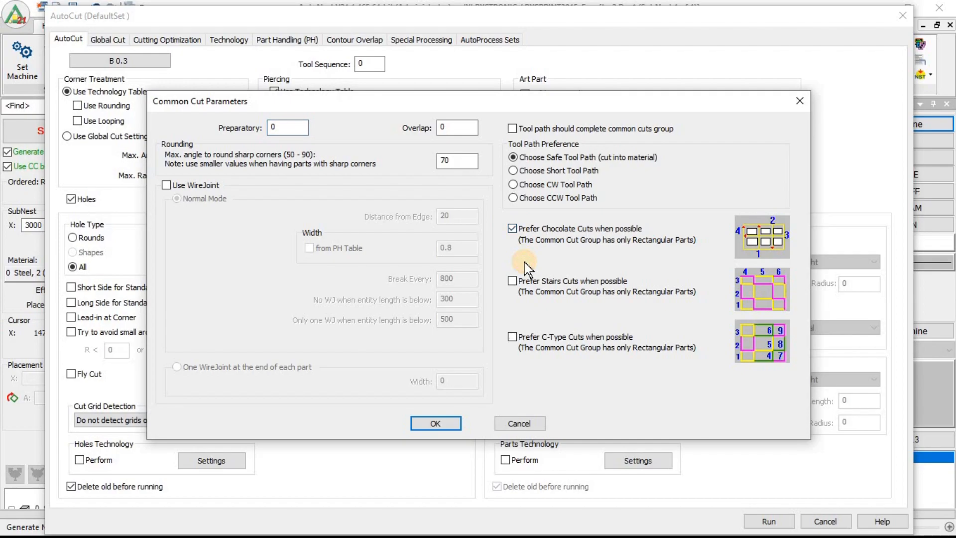
left_click(429, 422)
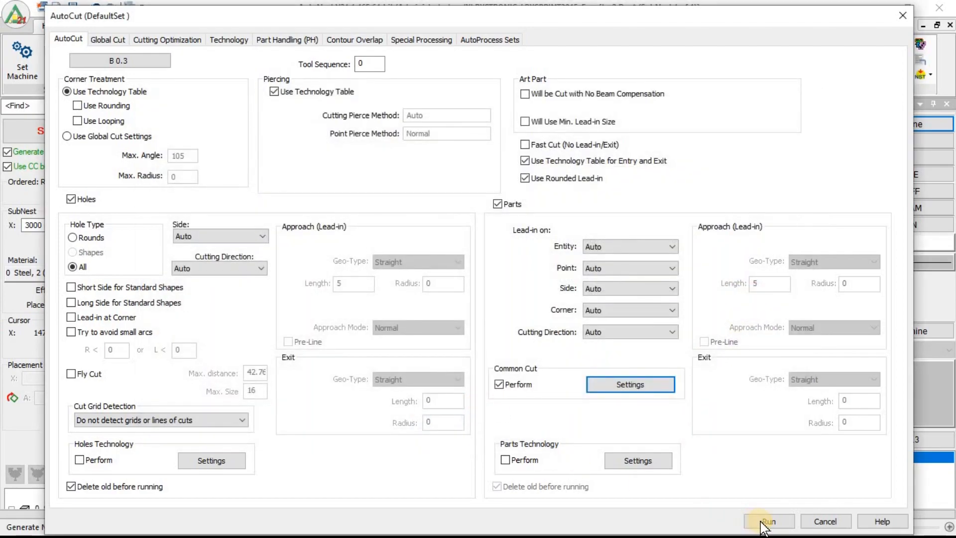
- Run AutoCut with the Chocolate Cuts preference, generate the NC program tes2001.YNC, and run its cutting simulation
left_click(762, 521)
left_click(658, 505)
left_click(657, 506)
left_click(657, 506)
left_click(538, 312)
left_click(467, 354)
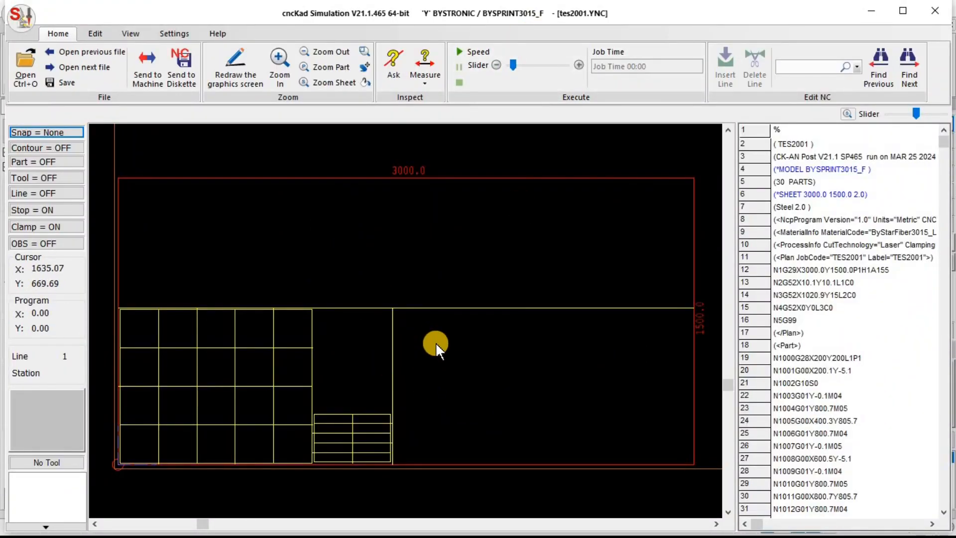
left_click(336, 376)
left_click(459, 51)
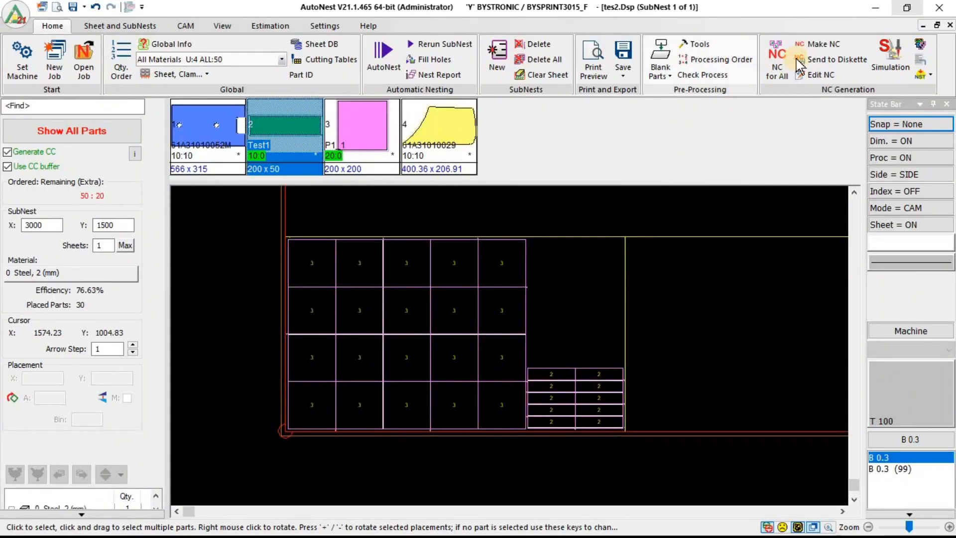
- Restart NC generation, regenerate the common cuts, and switch the common cut preference from Chocolate to Stairs Cuts
left_click(818, 44)
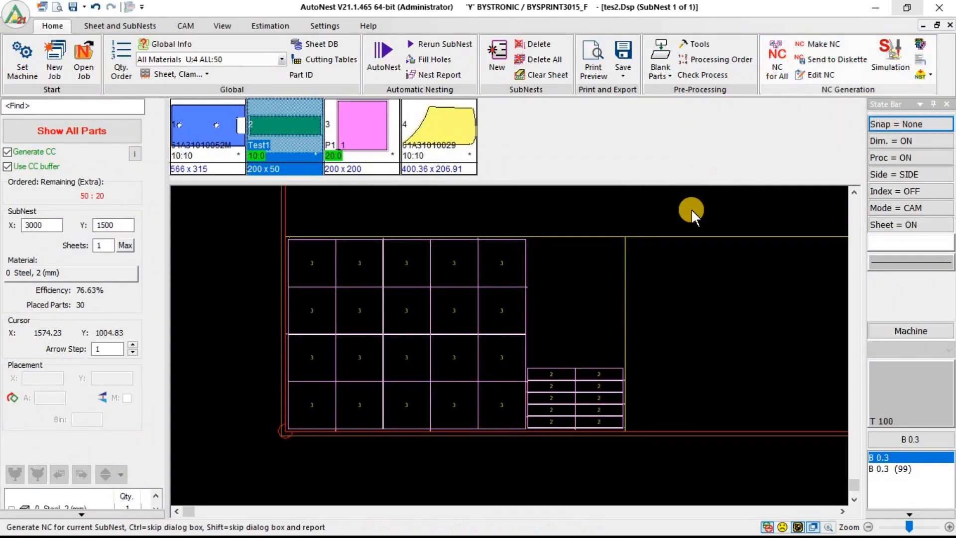
left_click(591, 298)
left_click(609, 391)
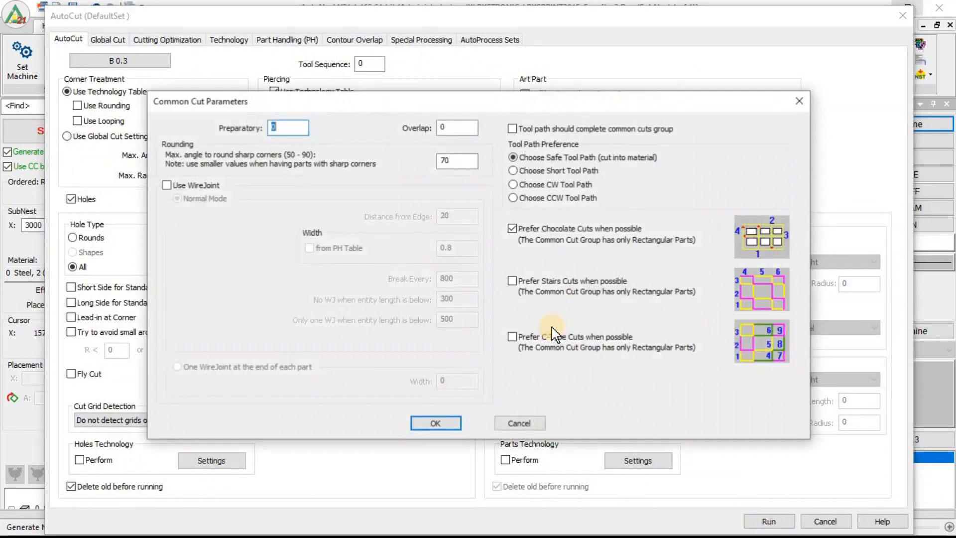
left_click(436, 423)
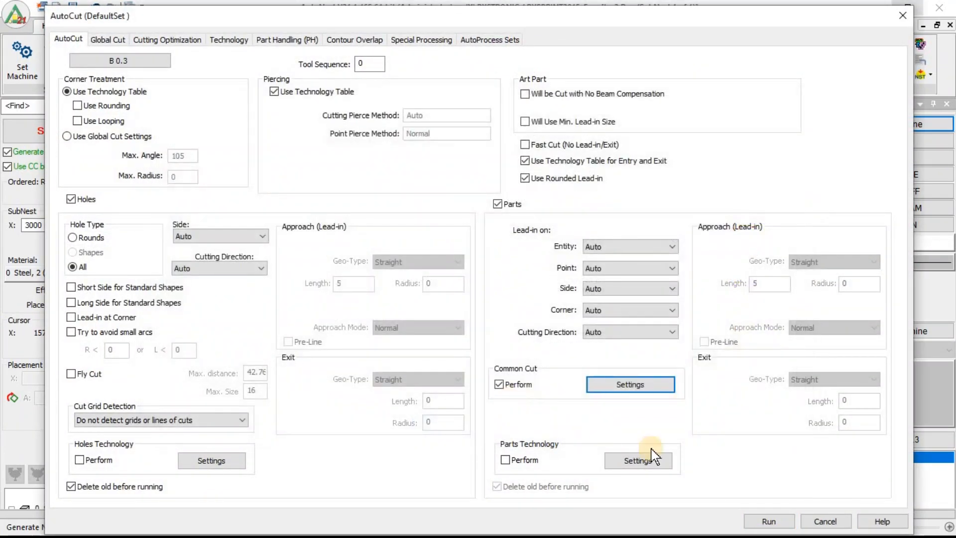
- Run AutoCut with the Stairs Cuts preference, regenerate the NC program tes2001.YNC, and simulate the cutting sequence
left_click(767, 522)
left_click(652, 510)
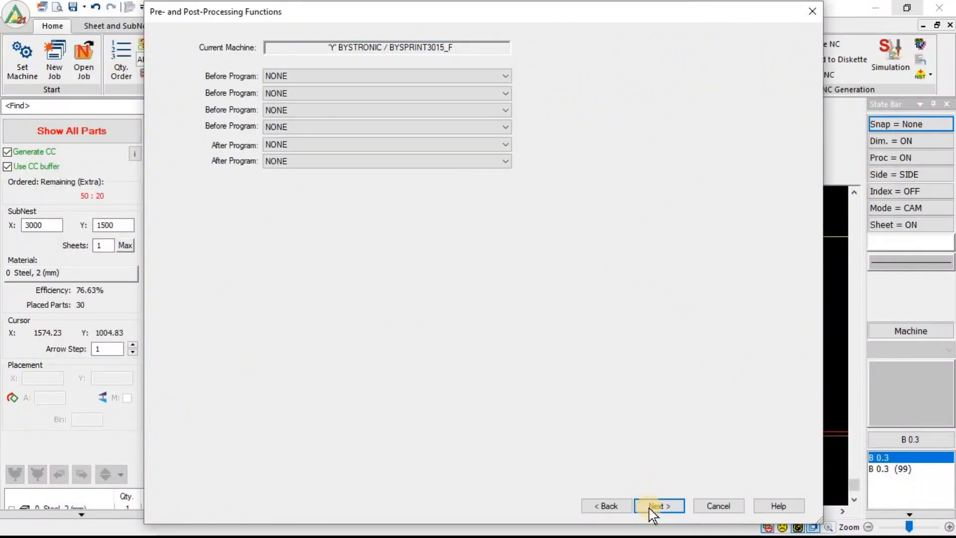
left_click(652, 512)
left_click(652, 510)
left_click(652, 513)
left_click(530, 307)
left_click(443, 362)
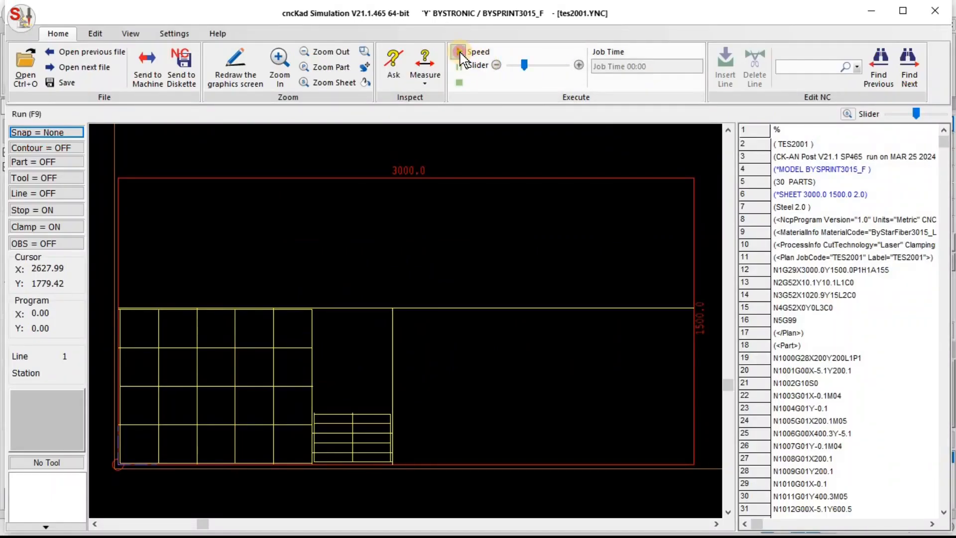
left_click(459, 53)
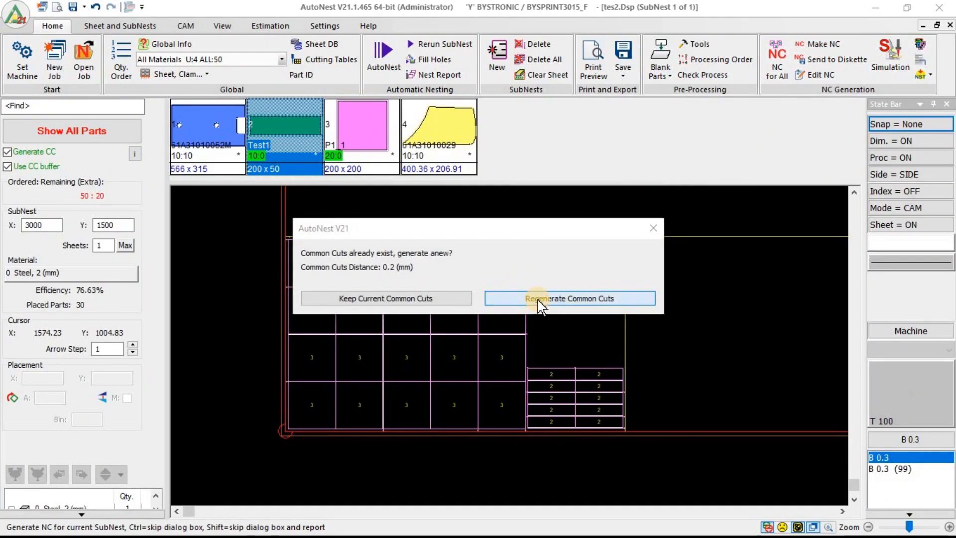
- Regenerate the common cuts with only Prefer C-Type Cuts enabled in the common cut parameters
left_click(540, 299)
left_click(626, 386)
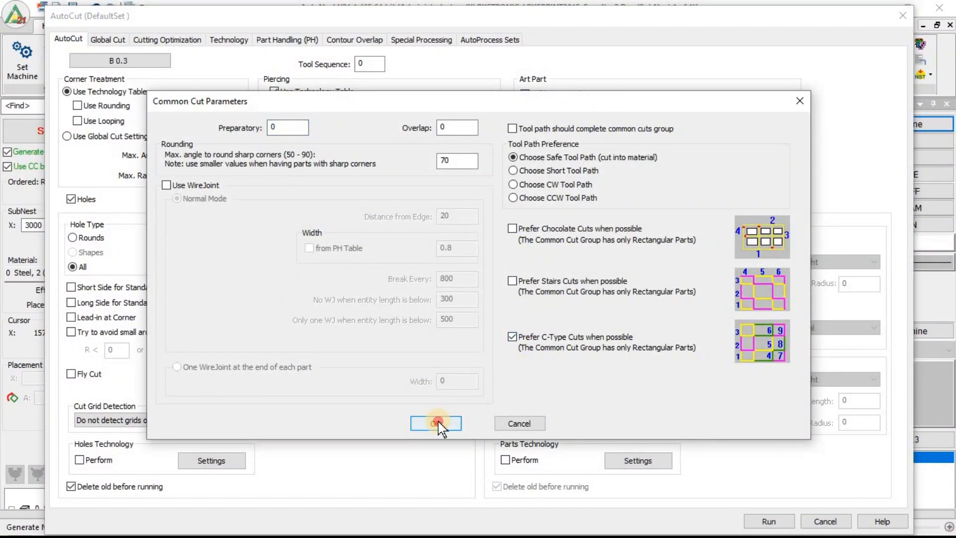
left_click(437, 423)
- Run AutoCut with the C-Type Cuts preference, regenerate the NC program tes2001.YNC, and simulate the cutting sequence
left_click(766, 520)
left_click(654, 504)
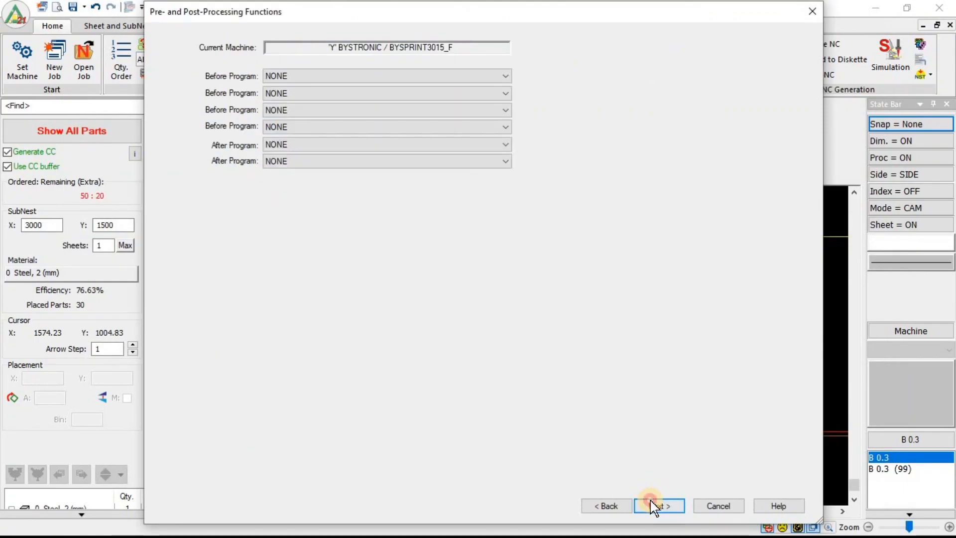
left_click(653, 506)
left_click(653, 506)
left_click(654, 506)
left_click(656, 505)
left_click(531, 307)
left_click(449, 357)
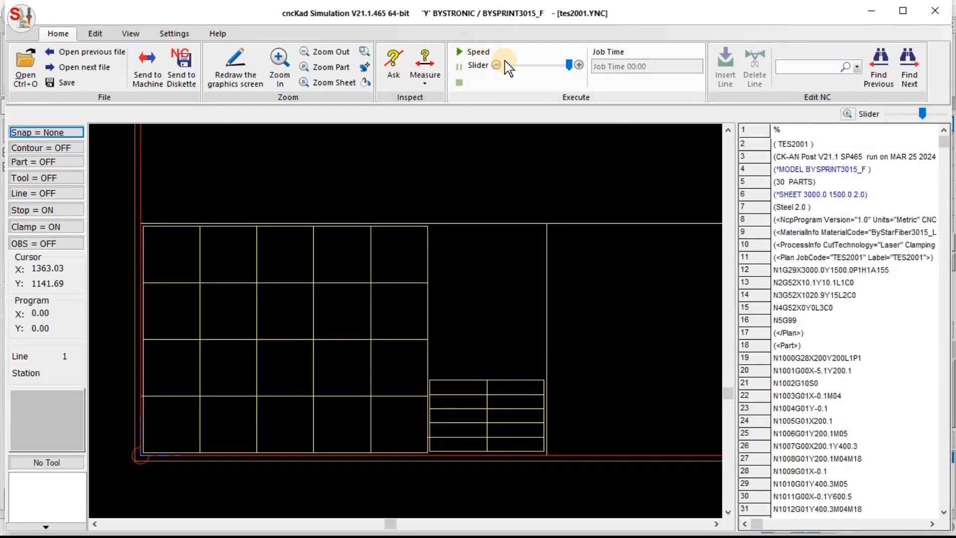
left_click(460, 53)
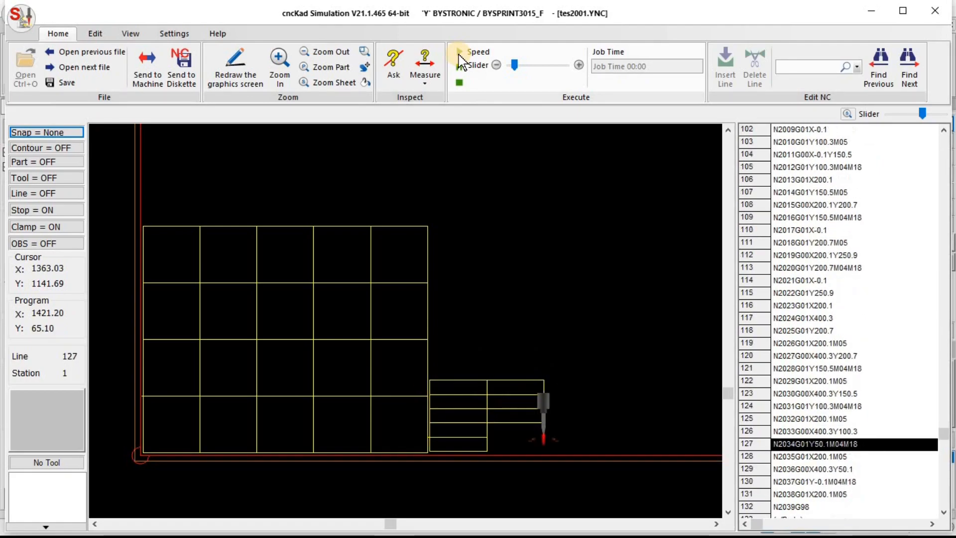
left_click(871, 11)
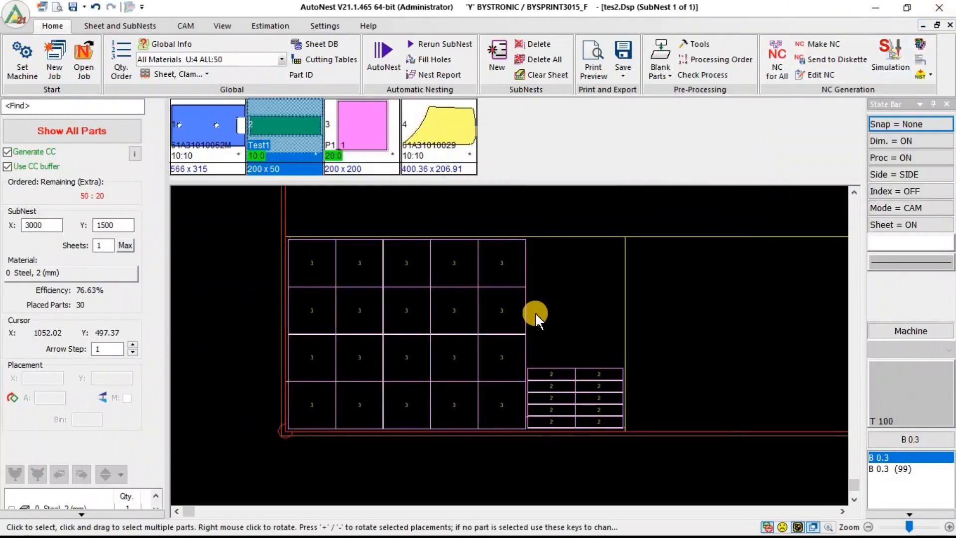
- Delete the Test1 array and place one P1_1 part against the grid's right edge, straddling its two middle rows
left_click(575, 429)
key("Delete")
left_click_drag(563, 222, 505, 411)
key("Delete")
left_click_drag(387, 171, 612, 296)
left_click(358, 128)
left_click(550, 334)
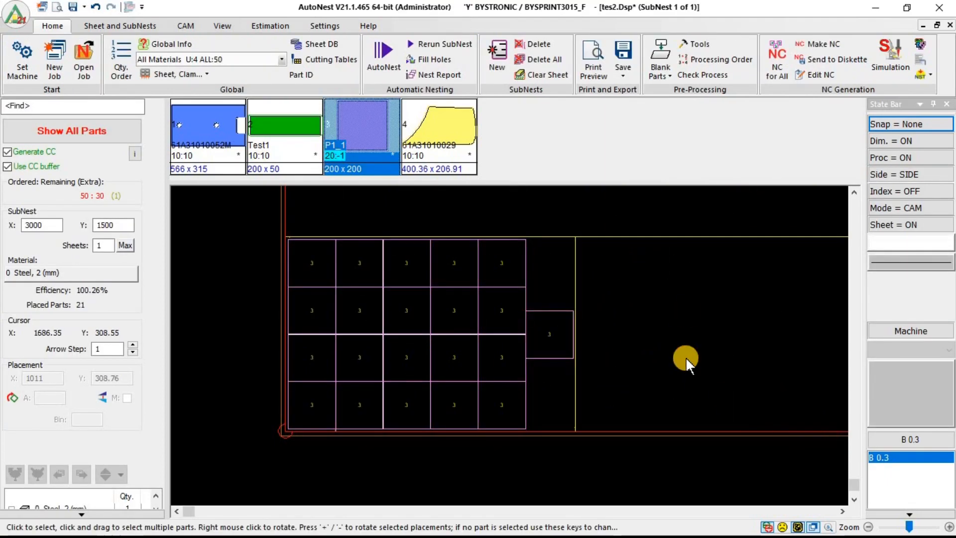
- Regenerate the common cuts of the irregular P1_1 group with Chocolate Cuts preferred and generate its NC program
left_click(816, 45)
left_click(535, 296)
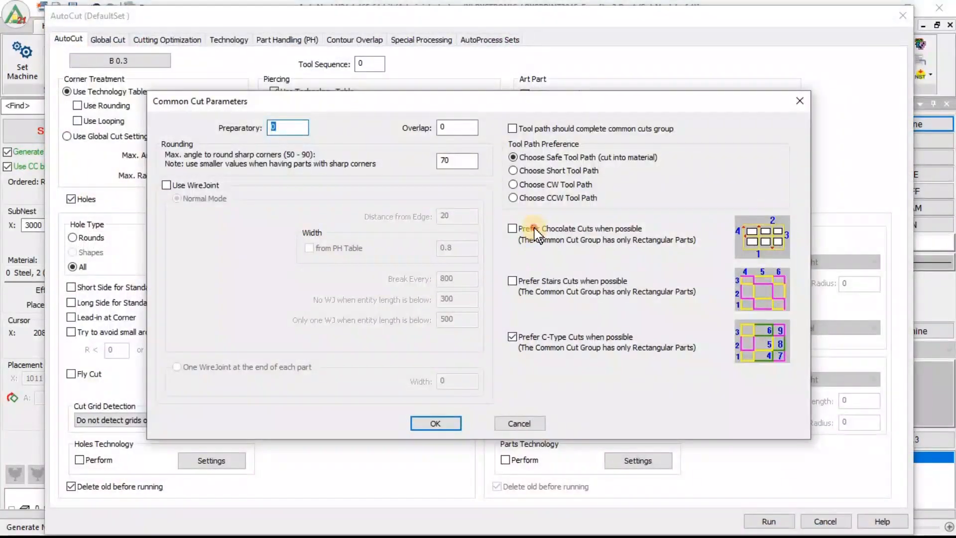
left_click(435, 423)
left_click(763, 521)
left_click(662, 505)
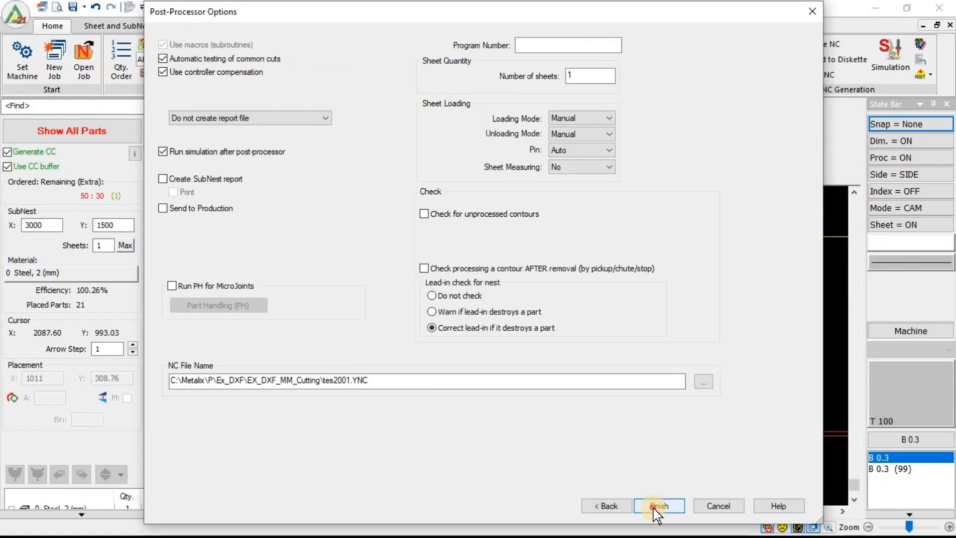
left_click(662, 505)
- Generate the NC program tes2001.YNC for the irregular P1_1 group again, simulate its cutting, and close the simulation
left_click(518, 298)
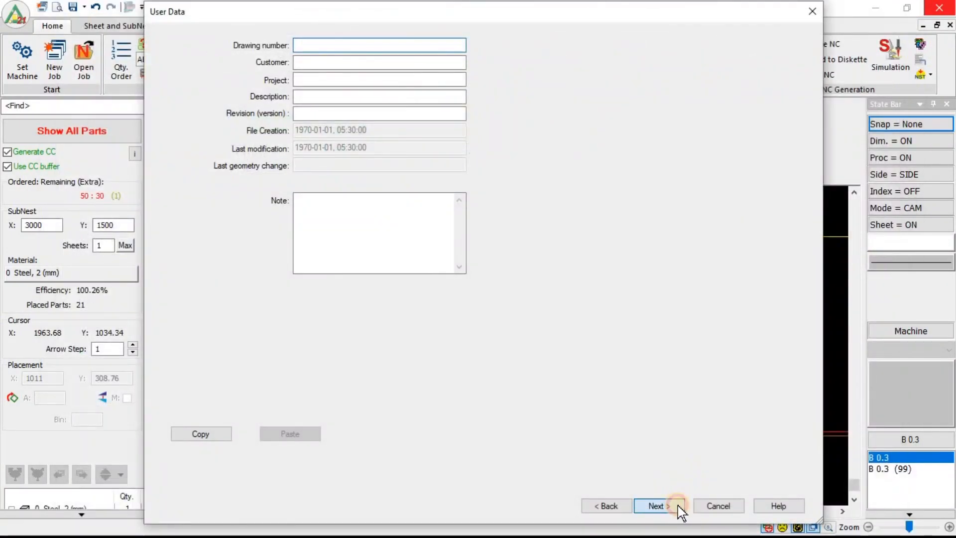
left_click(677, 506)
left_click(666, 508)
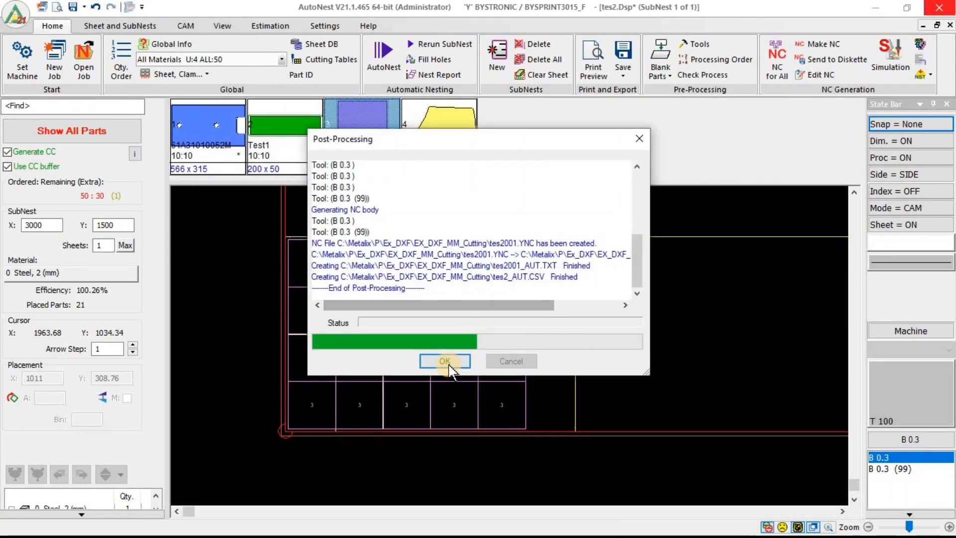
left_click(452, 366)
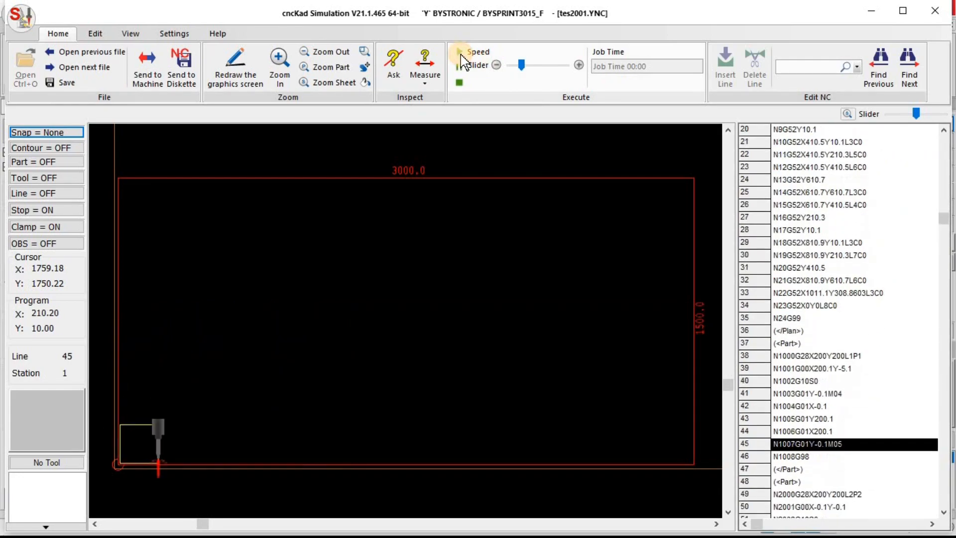
left_click(935, 12)
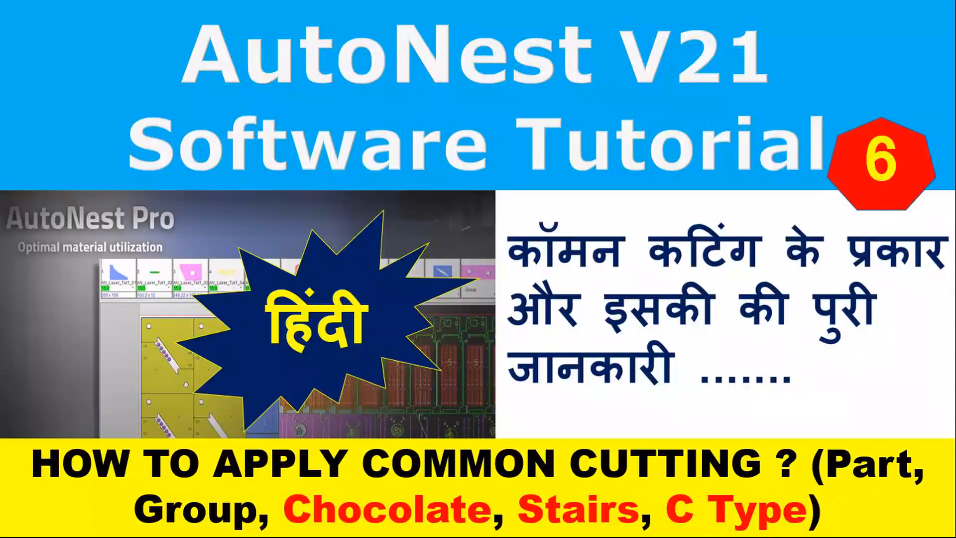